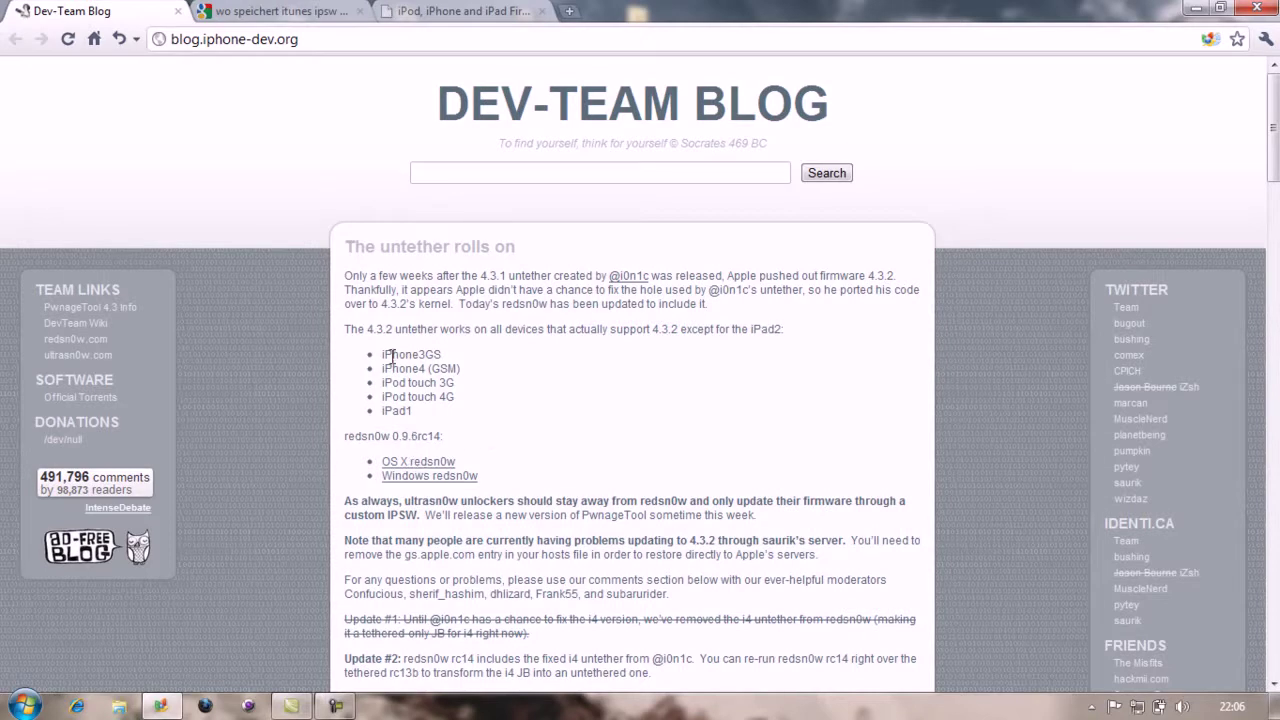
# Step: Examine the supported devices, including iPhone4 (GSM), and the redsn0w 0.9.6rc14 version in the blog's 4.3.2 untether post
pyautogui.moveTo(383, 368); pyautogui.dragTo(480, 375)
pyautogui.click(546, 421)
pyautogui.moveTo(345, 436); pyautogui.dragTo(436, 437)
pyautogui.click(478, 444)
pyautogui.click(465, 438)
pyautogui.moveTo(384, 370); pyautogui.dragTo(430, 370)
pyautogui.click(553, 387)
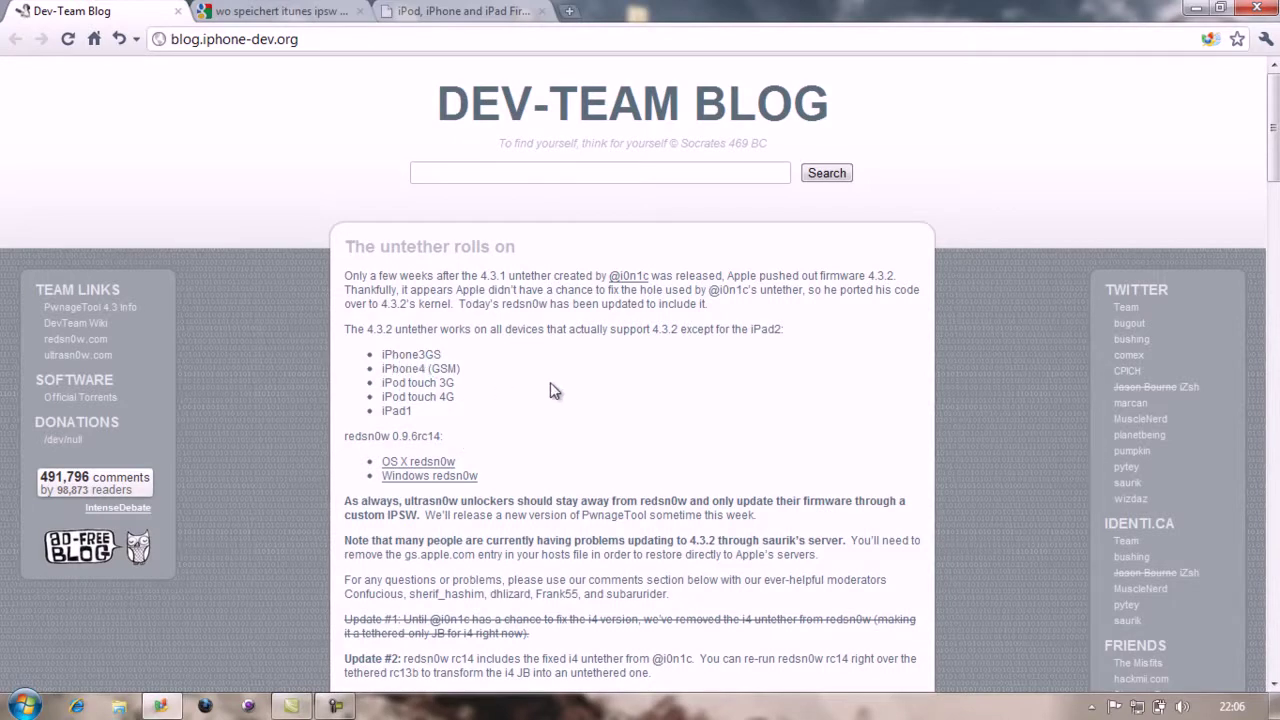
# Step: Start the download of the Windows redsn0w 0.9.6rc14 archive, cancel saving it and close the download page
pyautogui.click(424, 478)
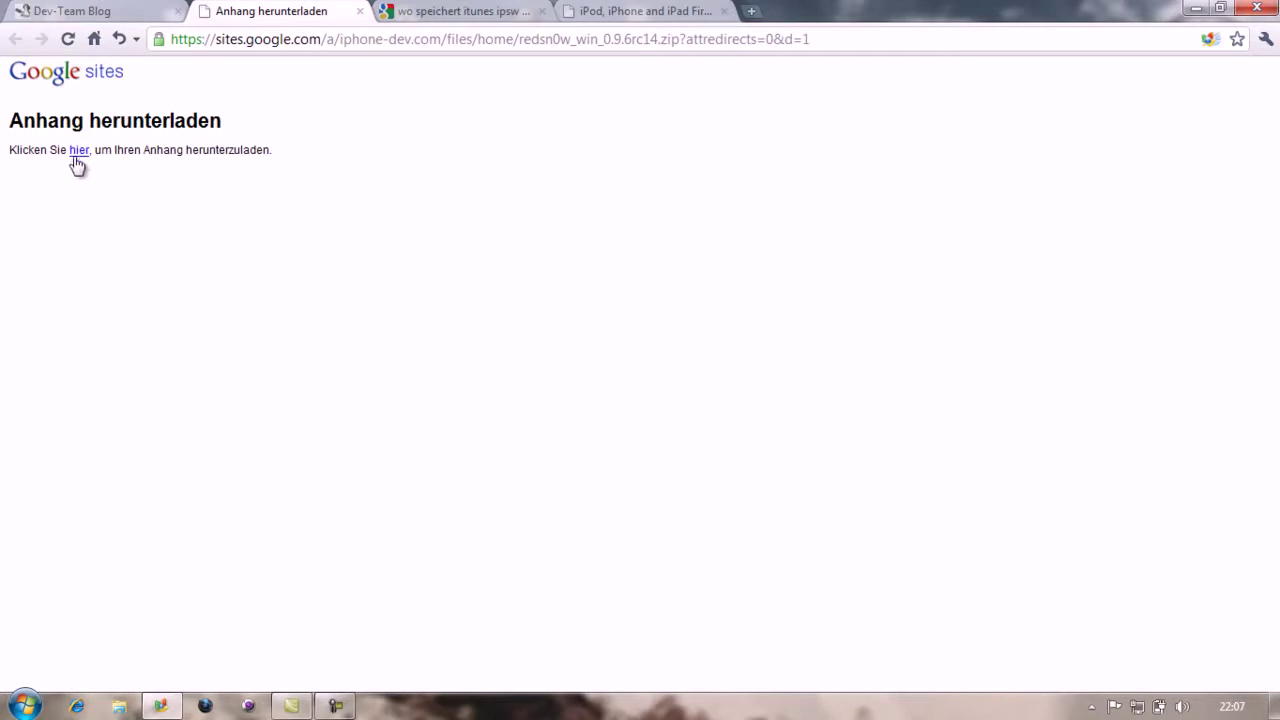
pyautogui.click(76, 155)
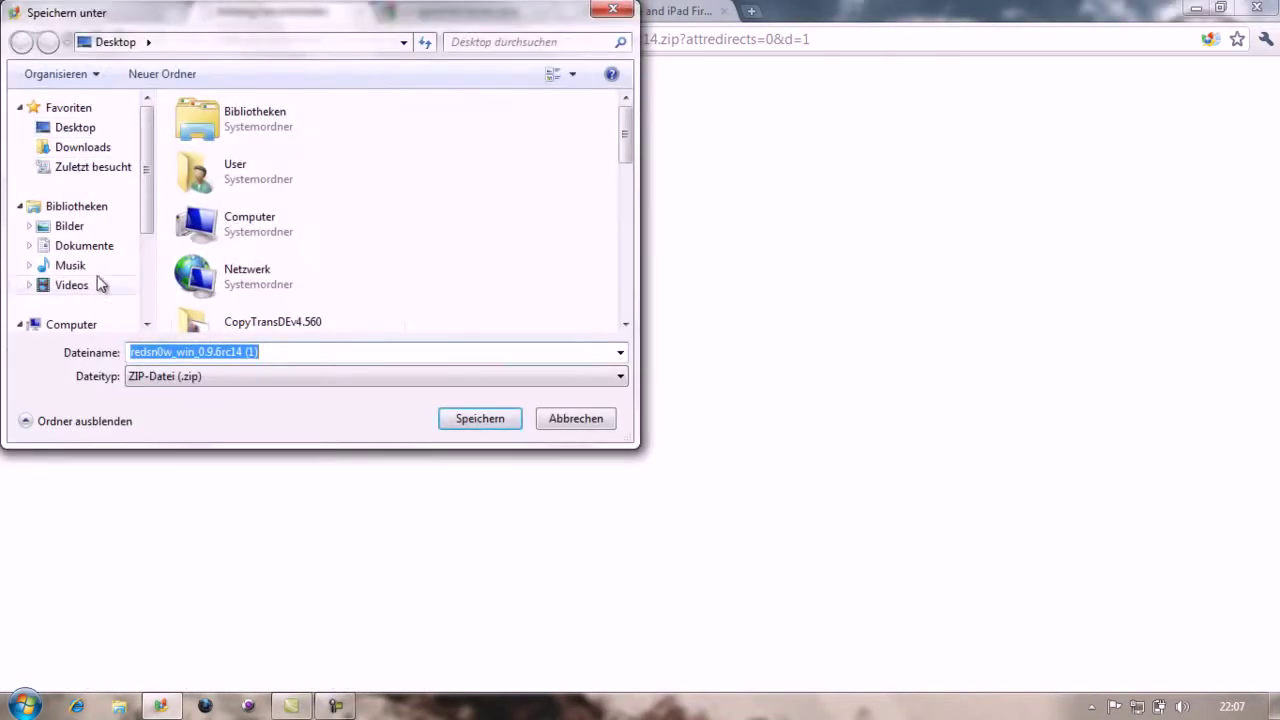
pyautogui.click(553, 417)
pyautogui.click(360, 11)
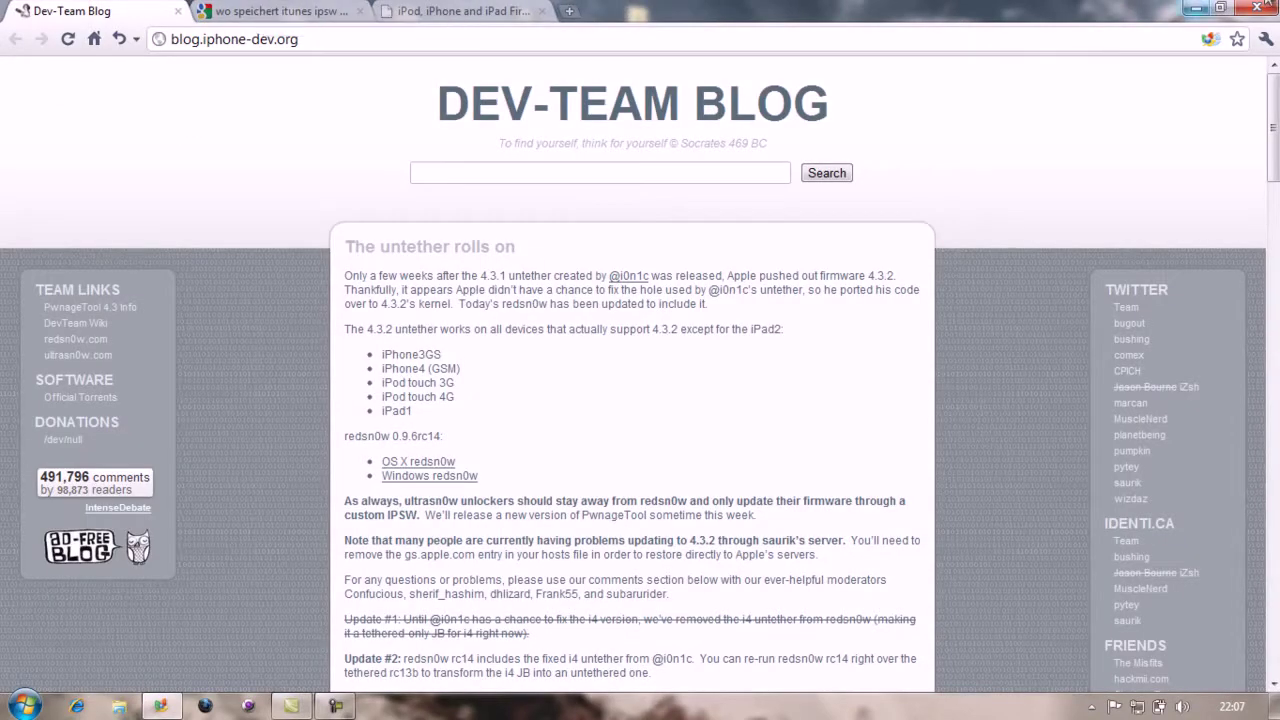
# Step: Copy the folder path up to iTunes from the iphone ipsw text file on the desktop and close the file
pyautogui.click(1194, 7)
pyautogui.doubleClick(560, 400)
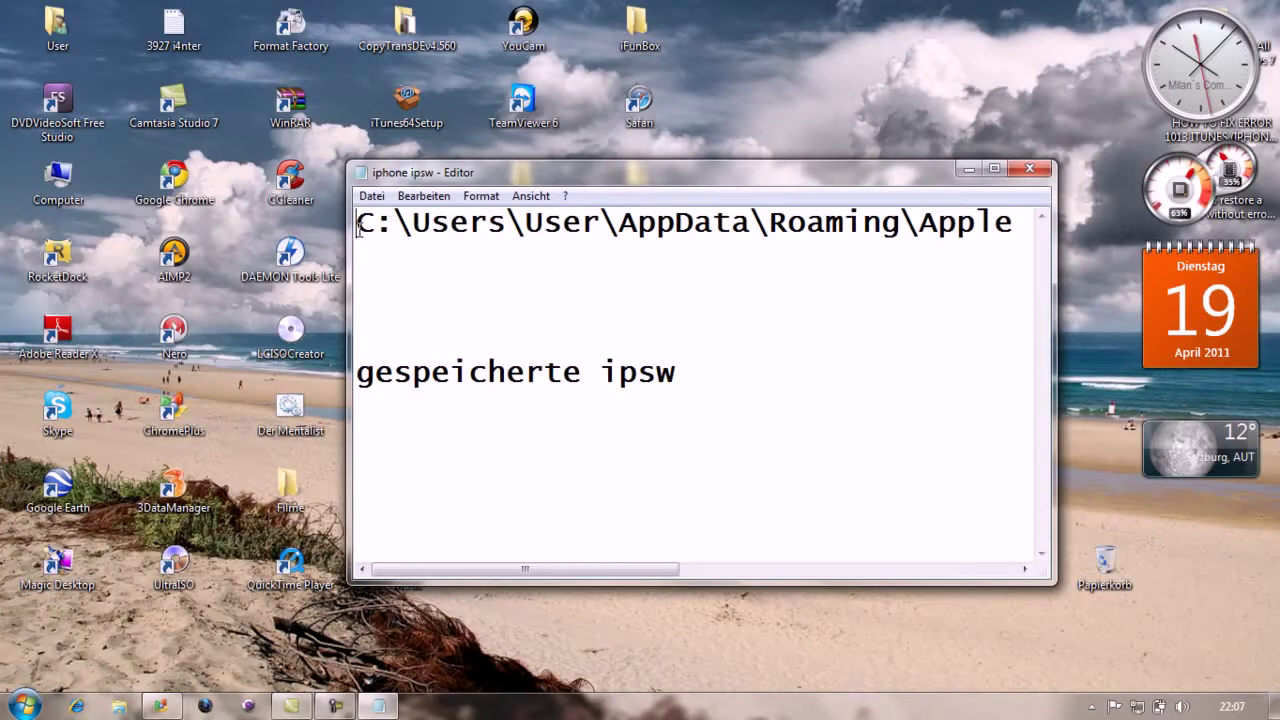
pyautogui.moveTo(358, 221); pyautogui.dragTo(589, 224)
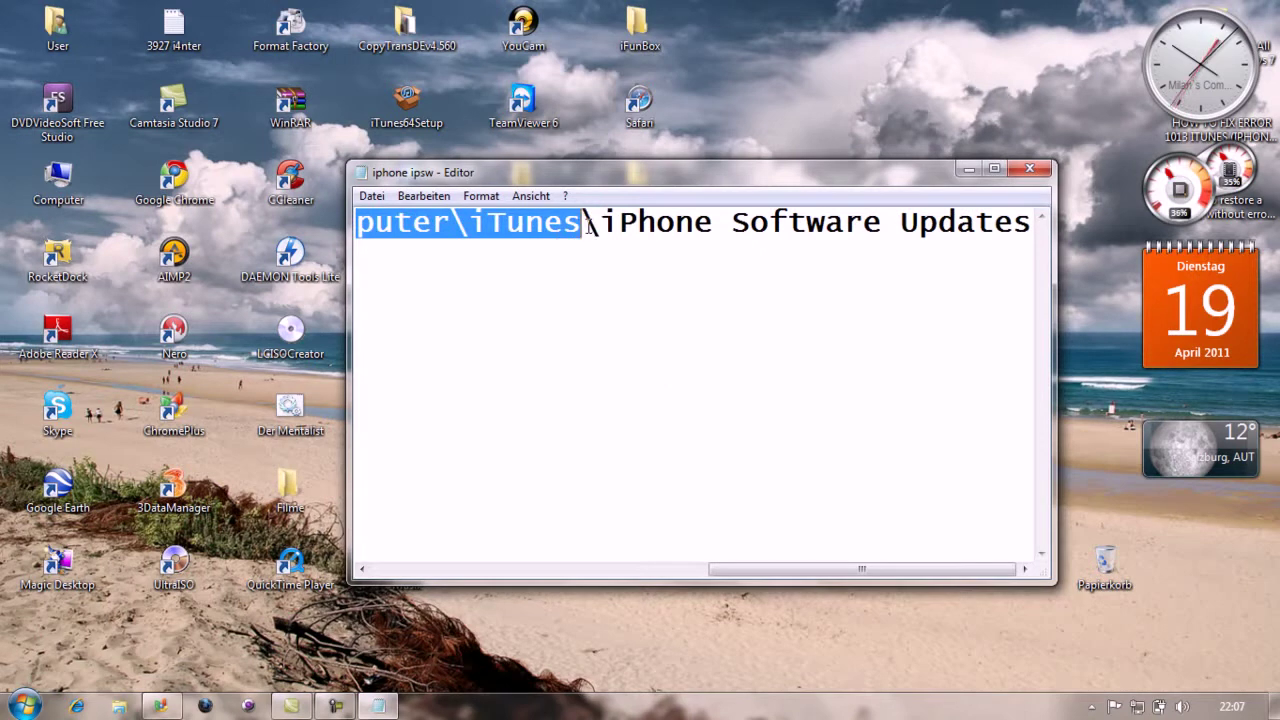
pyautogui.rightClick(558, 226)
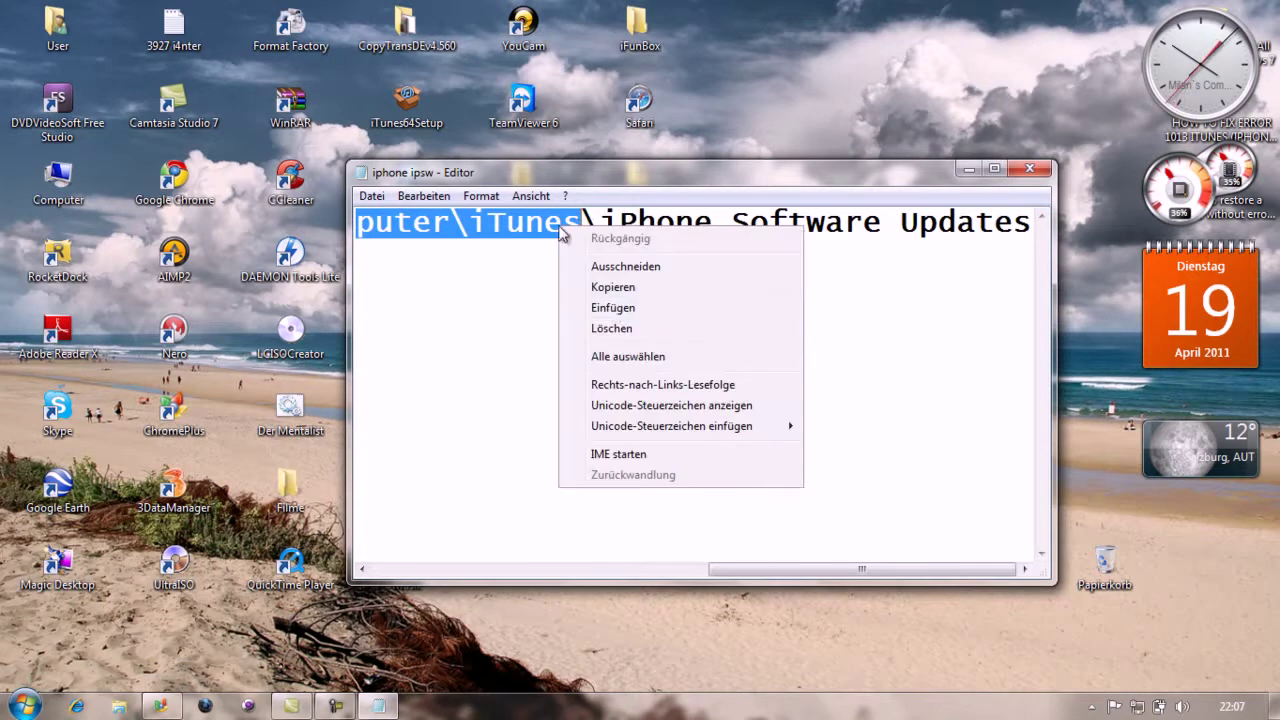
pyautogui.click(612, 287)
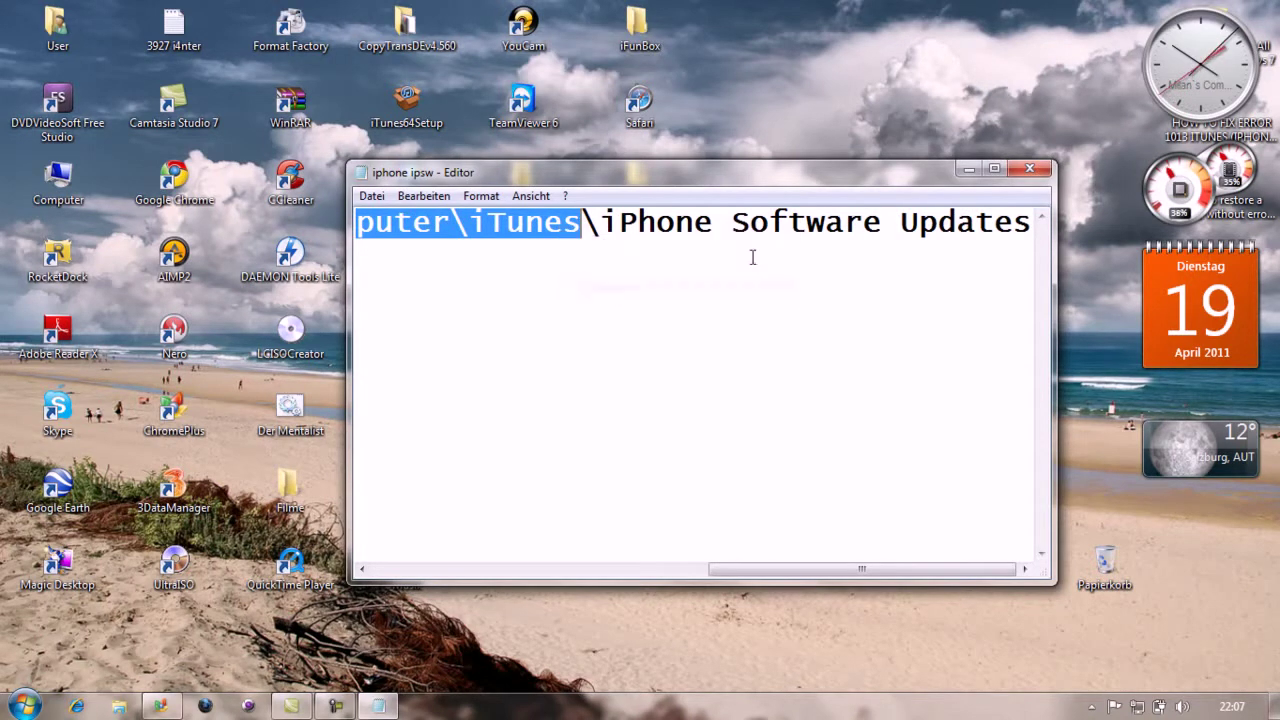
pyautogui.click(1029, 168)
pyautogui.click(24, 705)
pyautogui.click(329, 485)
pyautogui.click(651, 443)
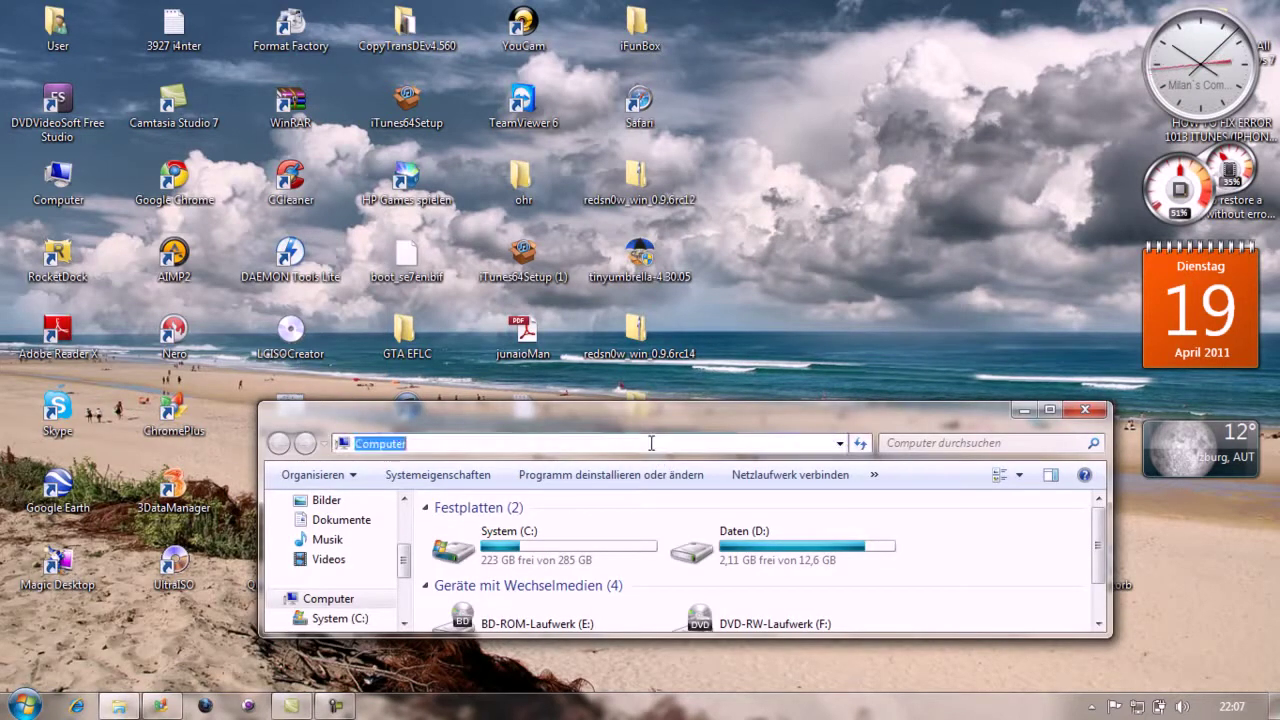
pyautogui.doubleClick(608, 563)
pyautogui.click(563, 443)
pyautogui.click(563, 443)
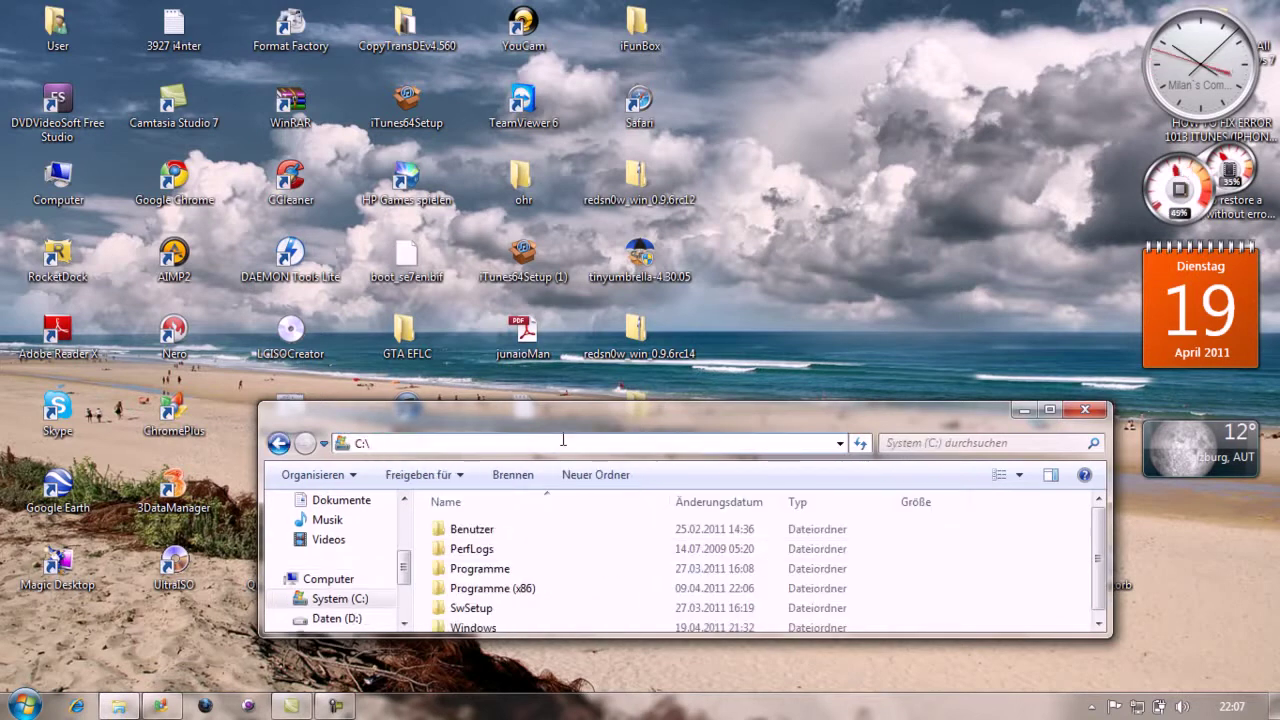
pyautogui.click(1084, 409)
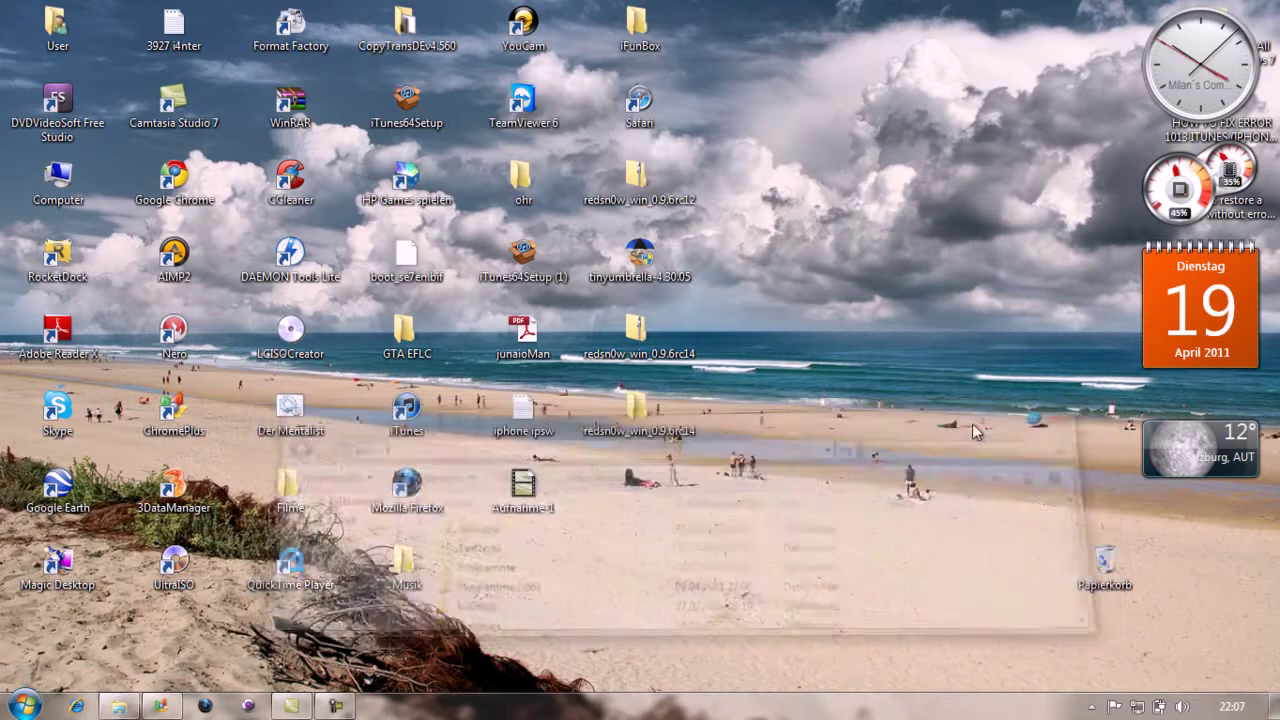
# Step: Reopen the iphone ipsw text file, copy the path part AppData\Roaming\Apple Computer\iTunes\ and close the file
pyautogui.doubleClick(536, 427)
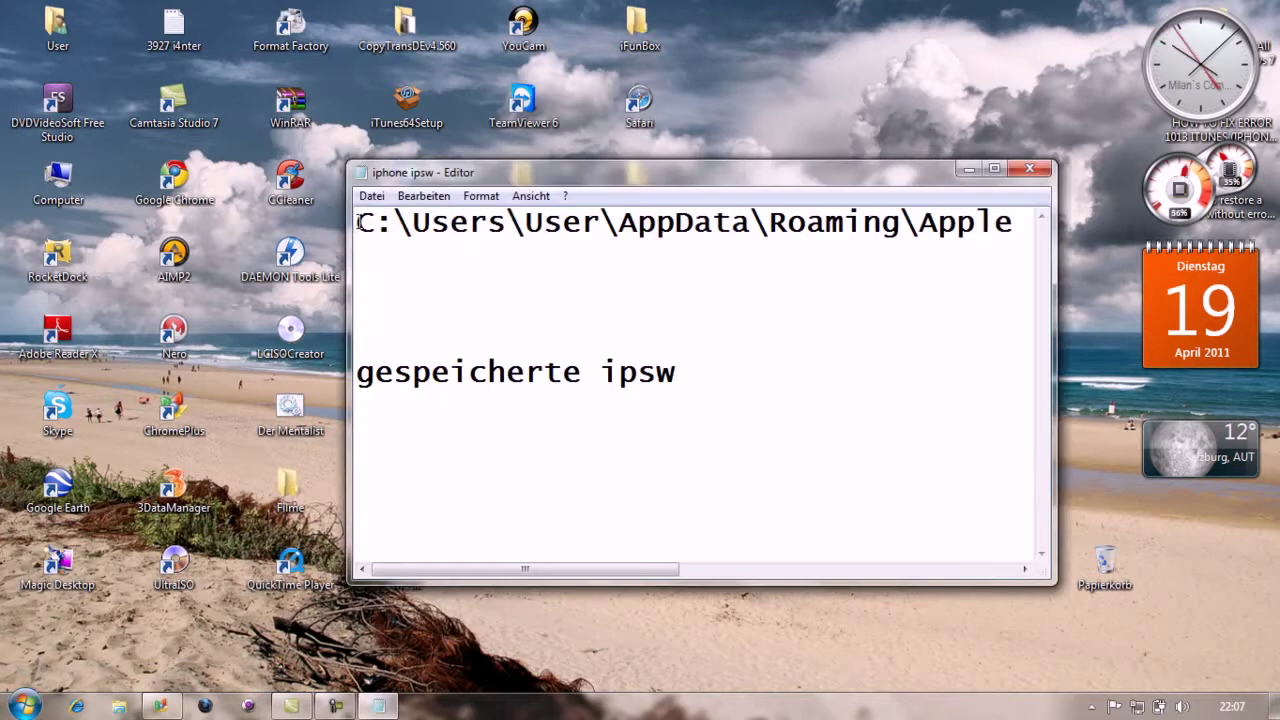
pyautogui.moveTo(618, 225)
pyautogui.mouseDown()
pyautogui.moveTo(1040, 226)
pyautogui.moveTo(608, 222)
pyautogui.mouseUp()
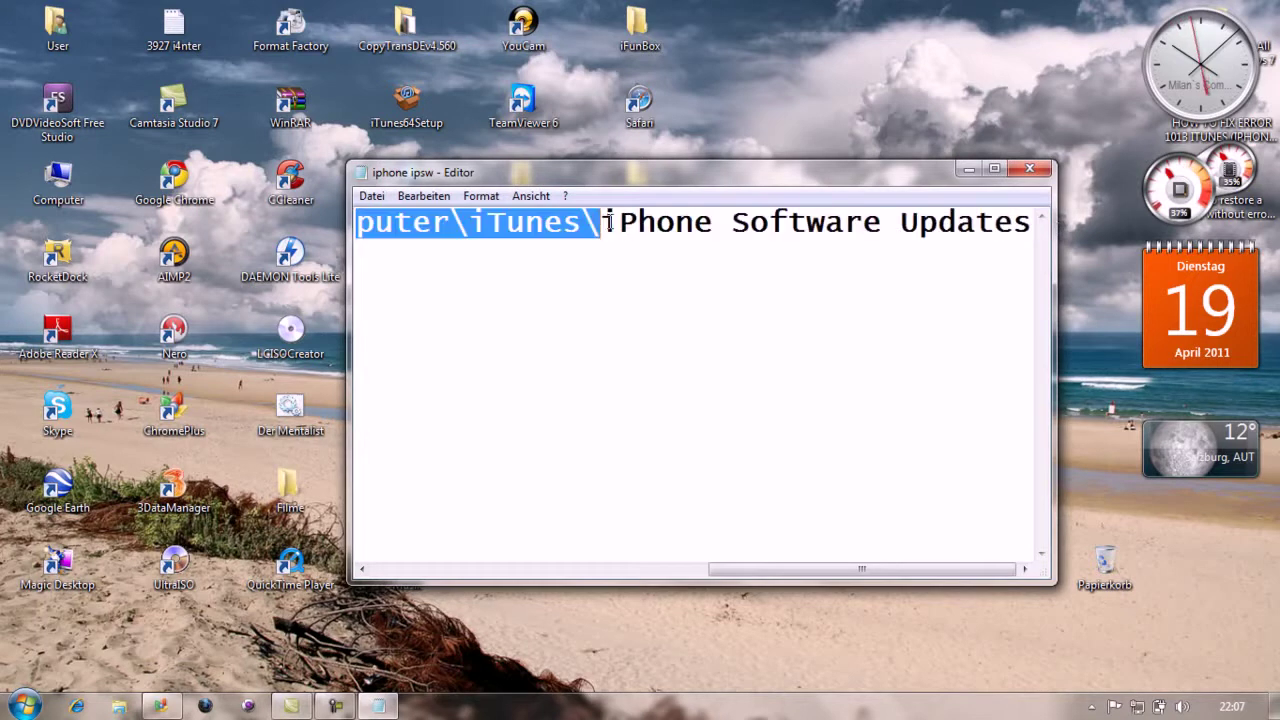
pyautogui.rightClick(576, 220)
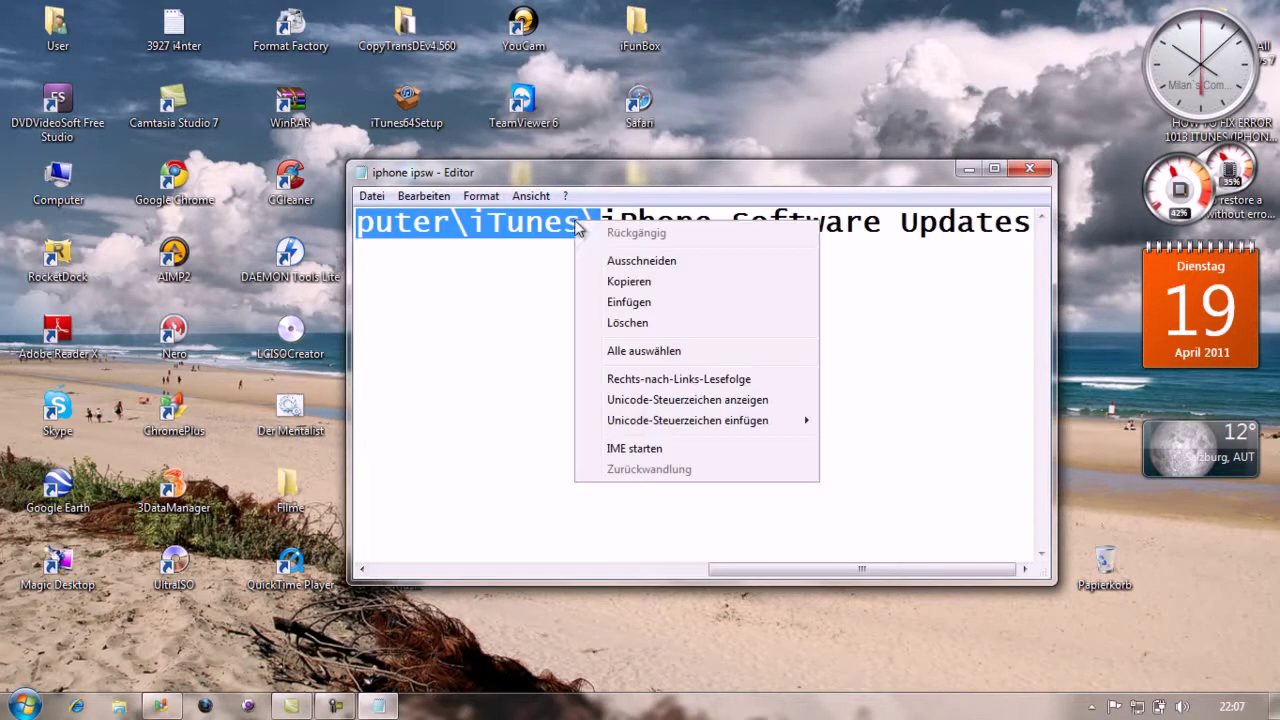
pyautogui.click(637, 283)
pyautogui.moveTo(745, 569); pyautogui.dragTo(360, 568)
pyautogui.click(401, 258)
pyautogui.moveTo(358, 222); pyautogui.dragTo(630, 222)
pyautogui.click(1030, 168)
# Step: Open the Computer window maximized and show the contents of the System (C:) drive
pyautogui.press('super')
pyautogui.click(319, 493)
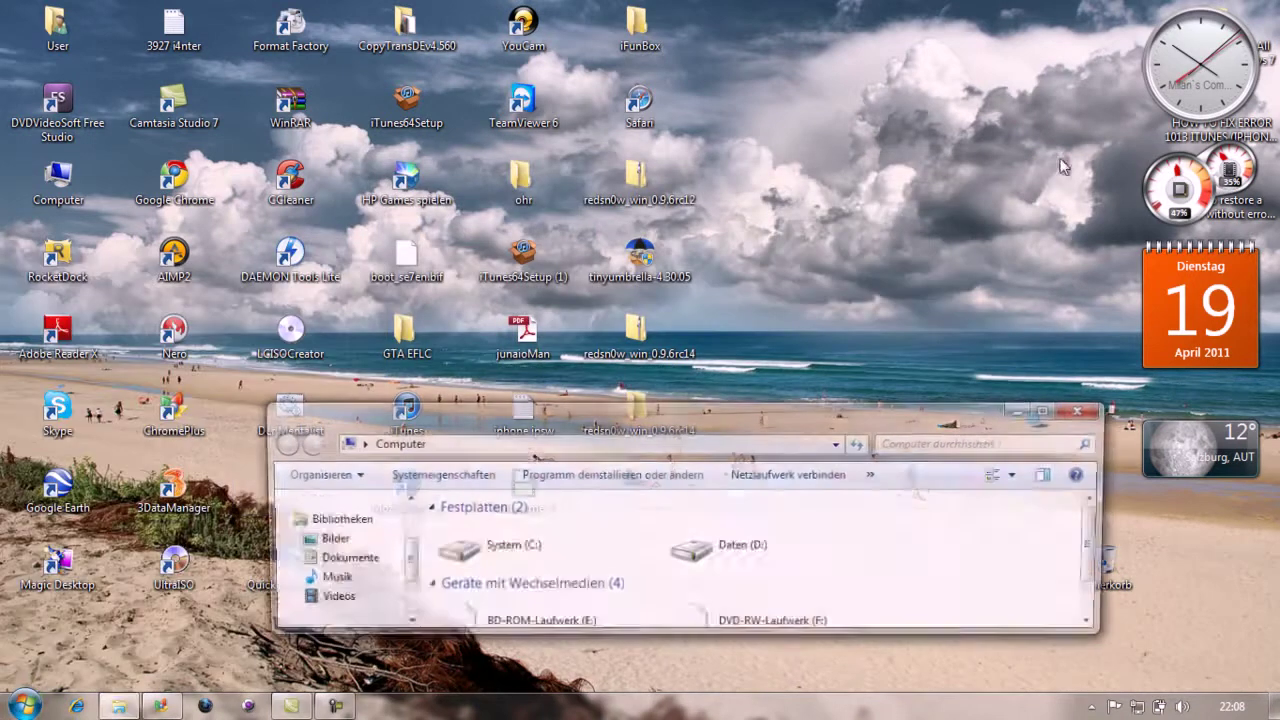
pyautogui.doubleClick(1055, 413)
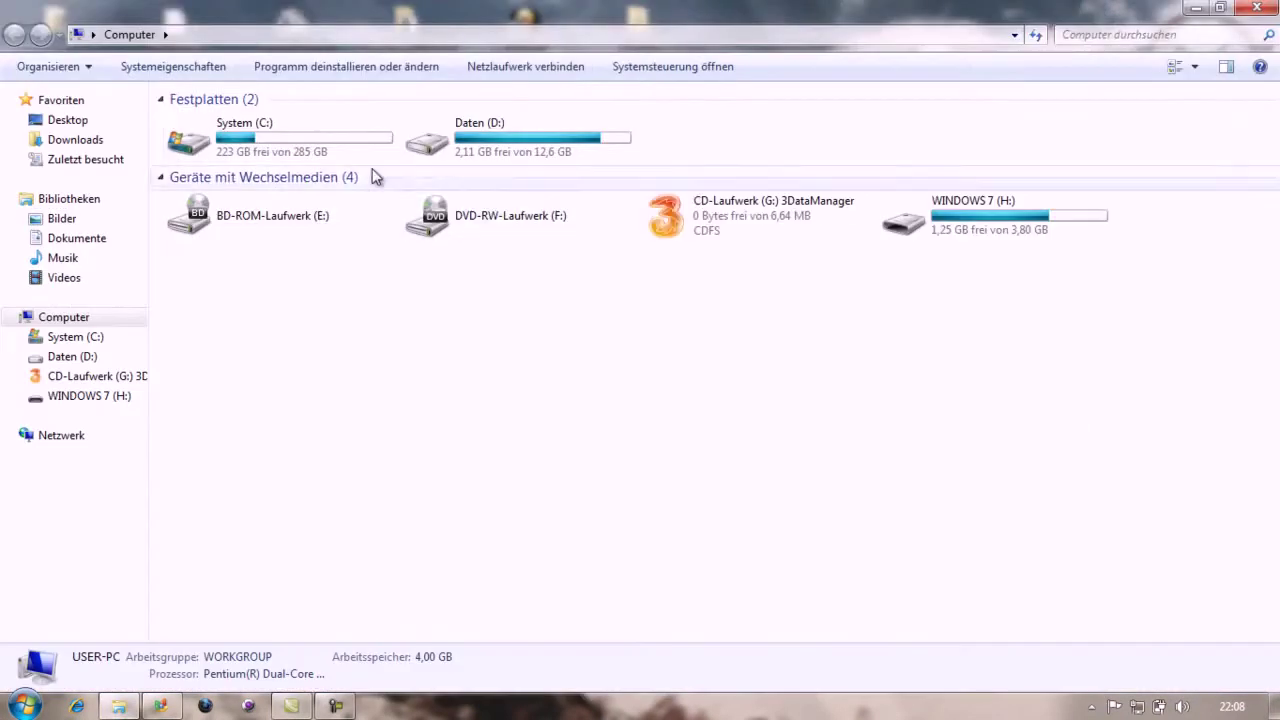
pyautogui.doubleClick(325, 143)
# Step: Try to open the folder path C:\User, with and without a trailing backslash
pyautogui.click(291, 35)
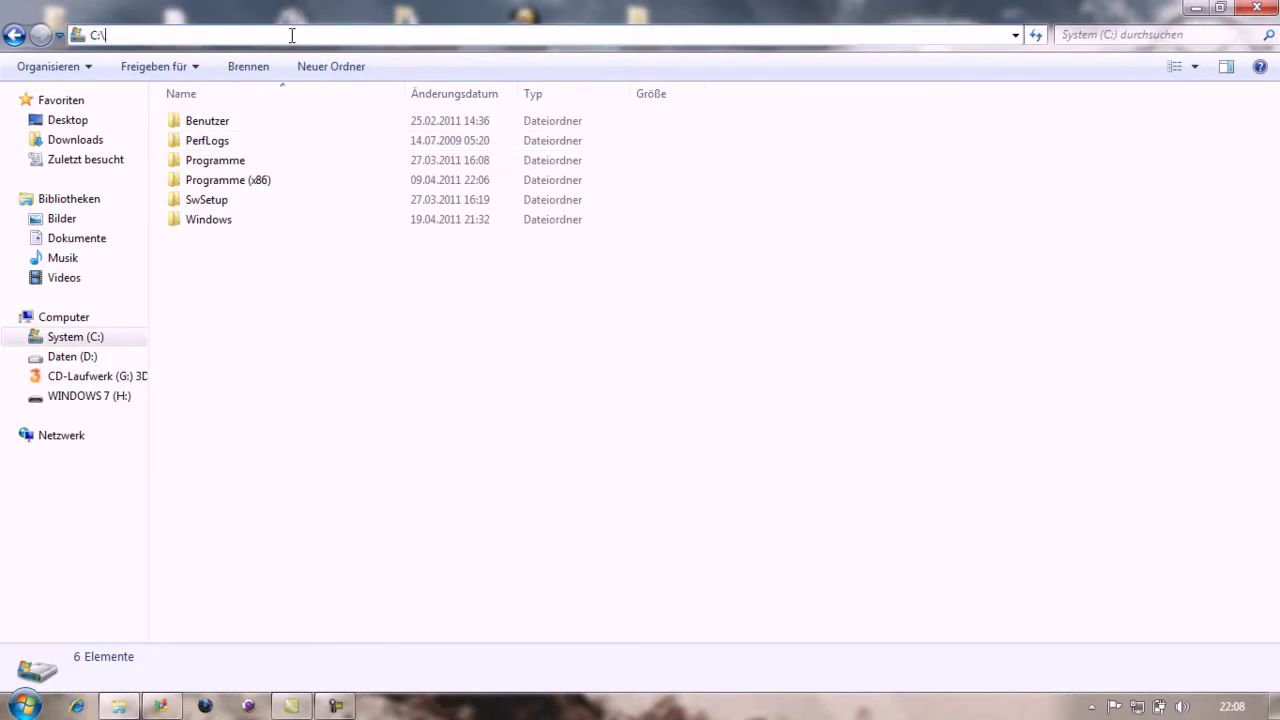
pyautogui.write('User')
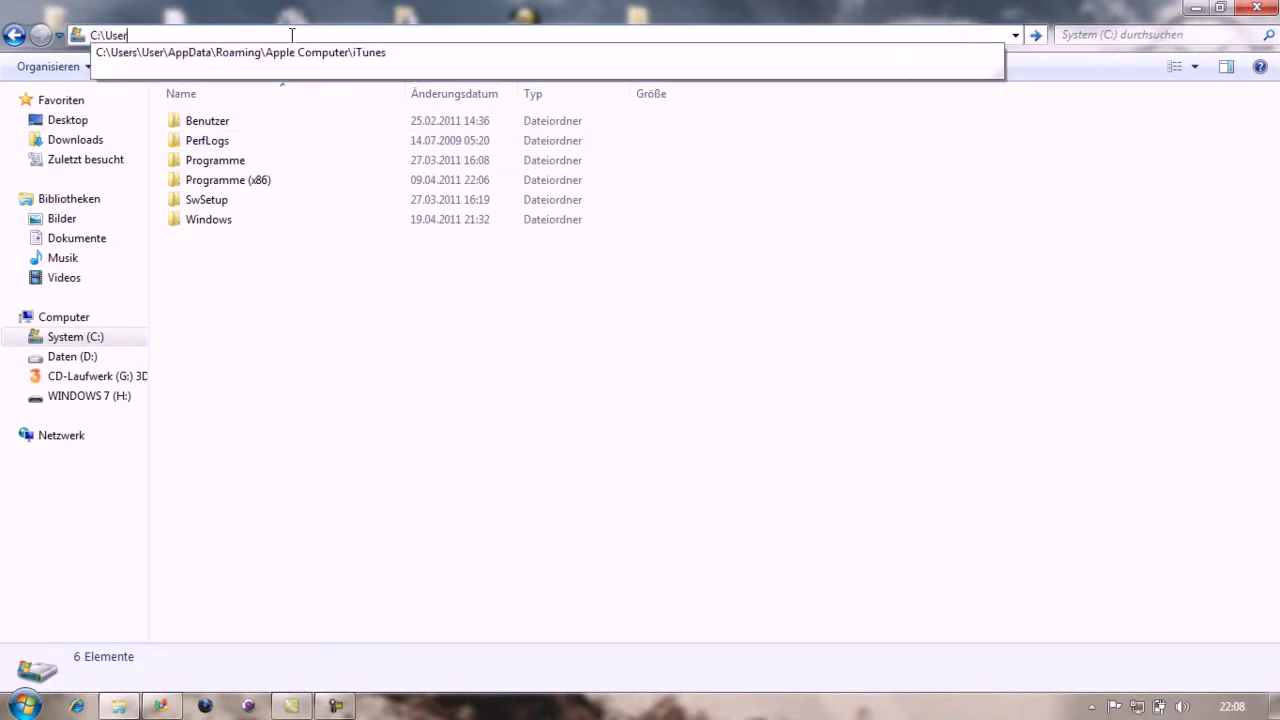
pyautogui.press('Return')
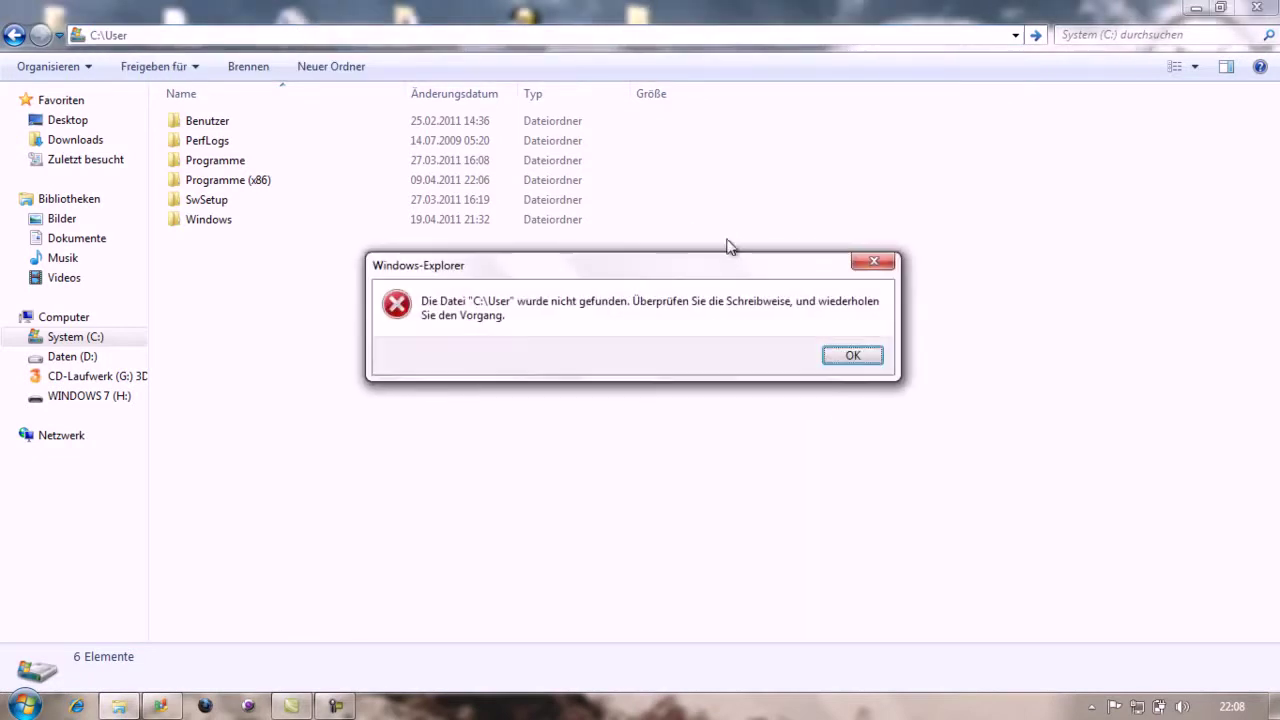
pyautogui.click(849, 368)
pyautogui.click(333, 38)
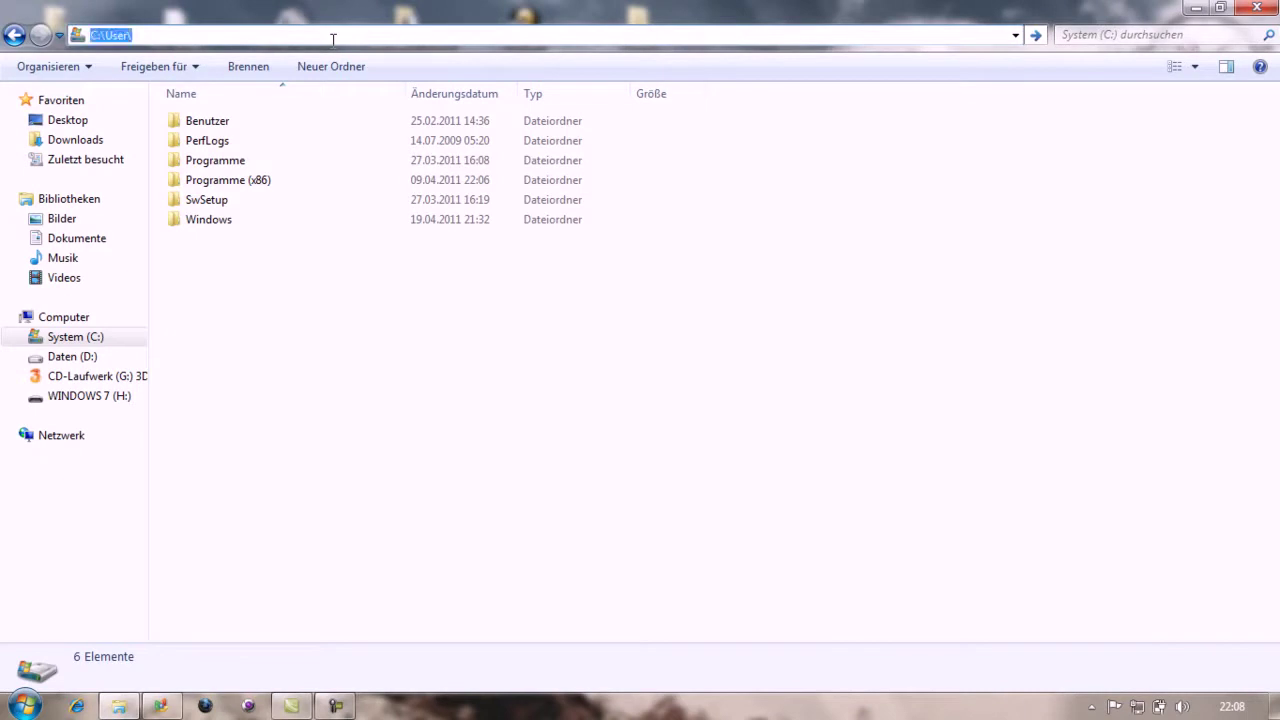
pyautogui.press('Return')
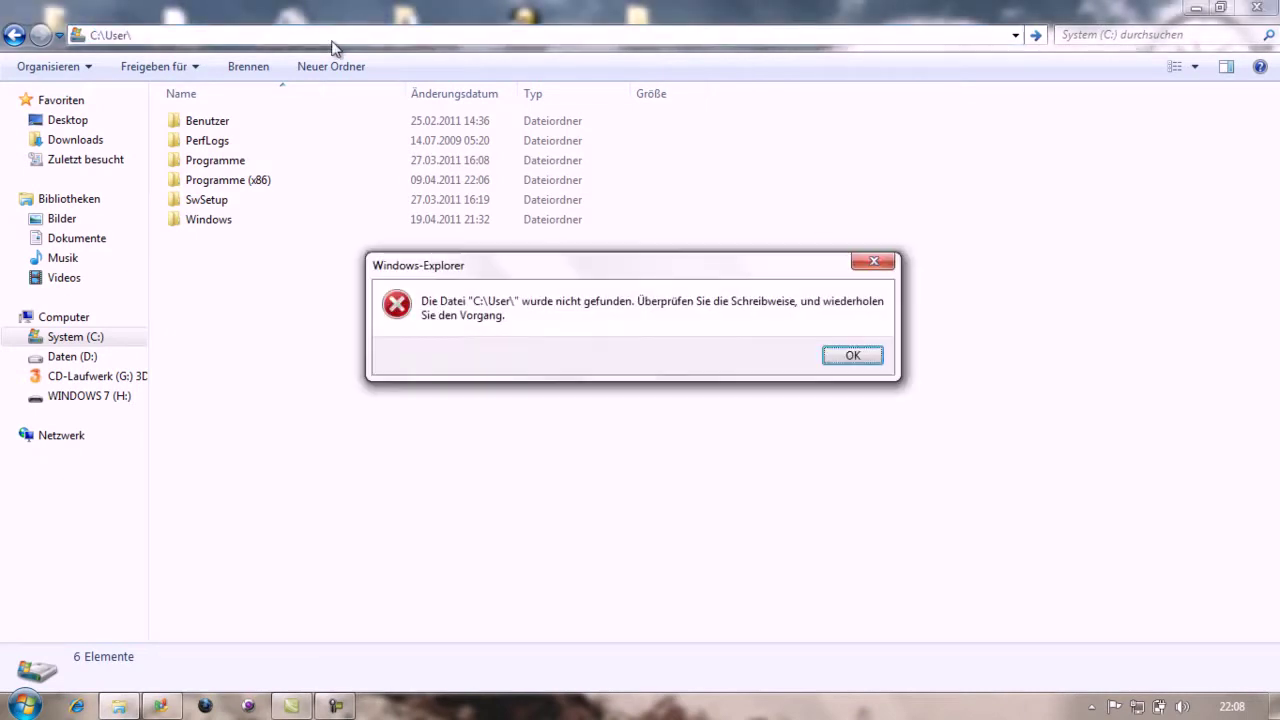
pyautogui.click(852, 367)
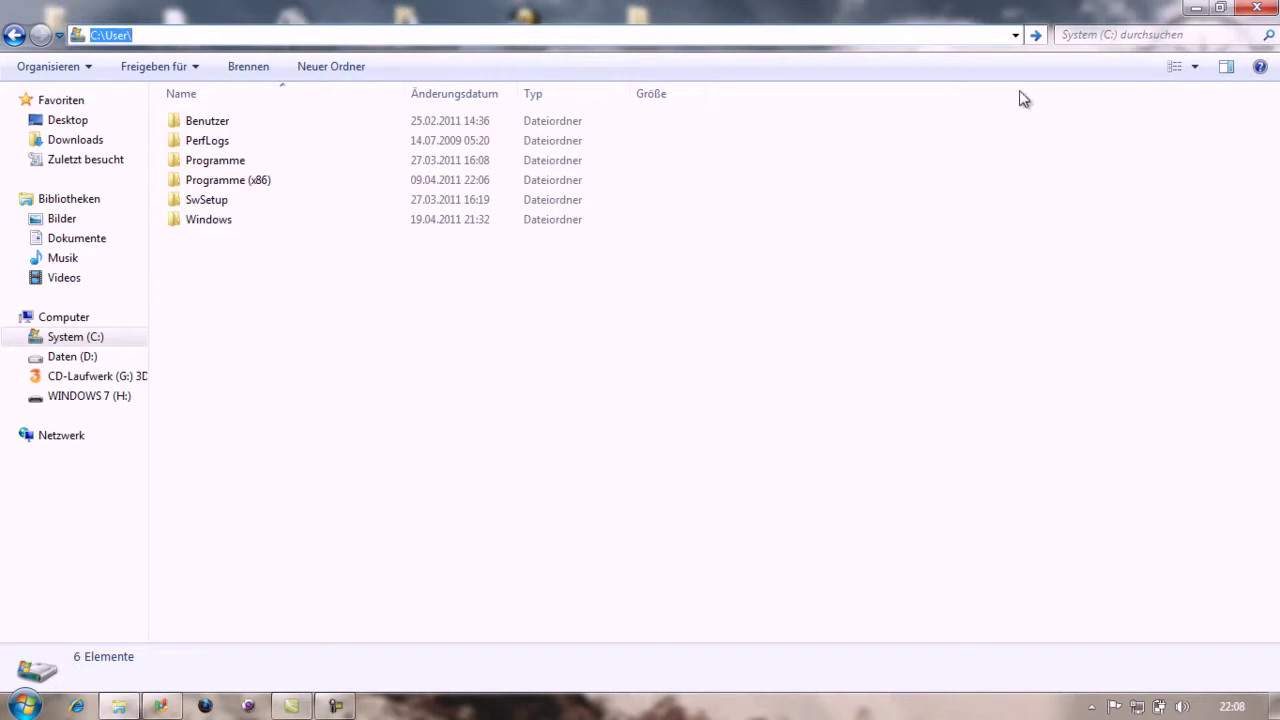
pyautogui.click(1192, 8)
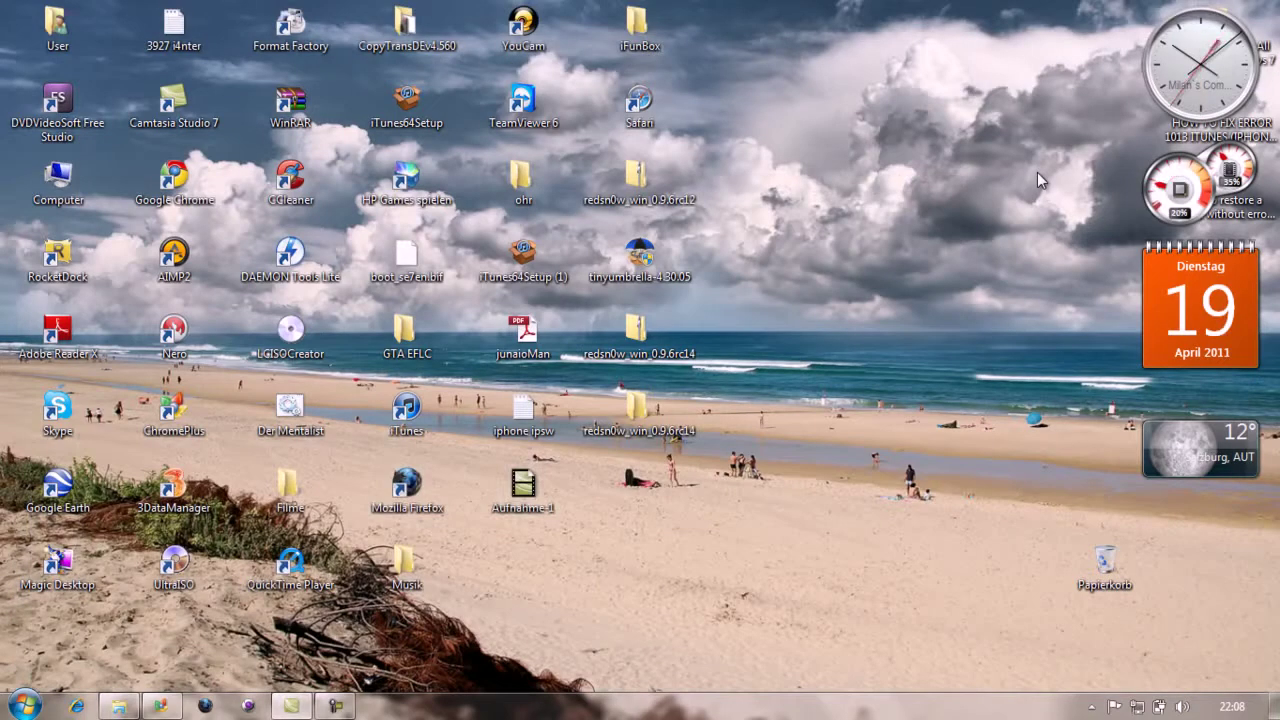
pyautogui.click(122, 705)
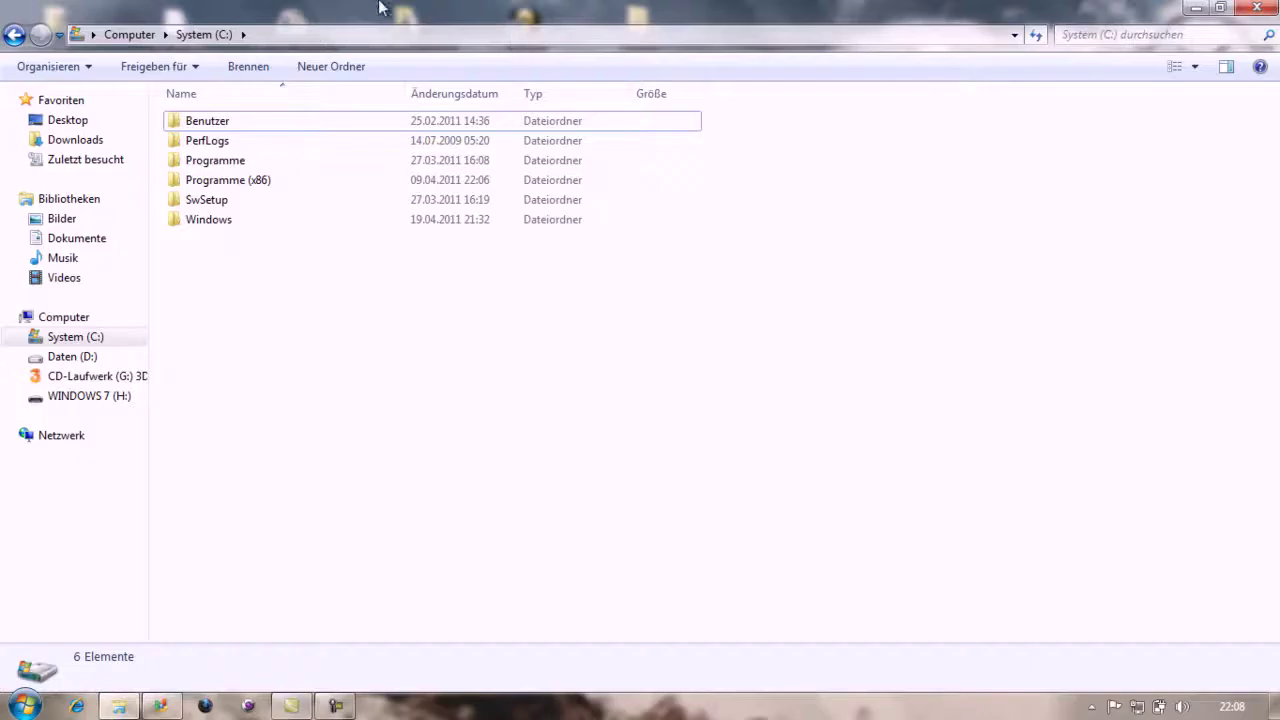
# Step: Go to the path C:\users and open the User folder in it
pyautogui.click(337, 34)
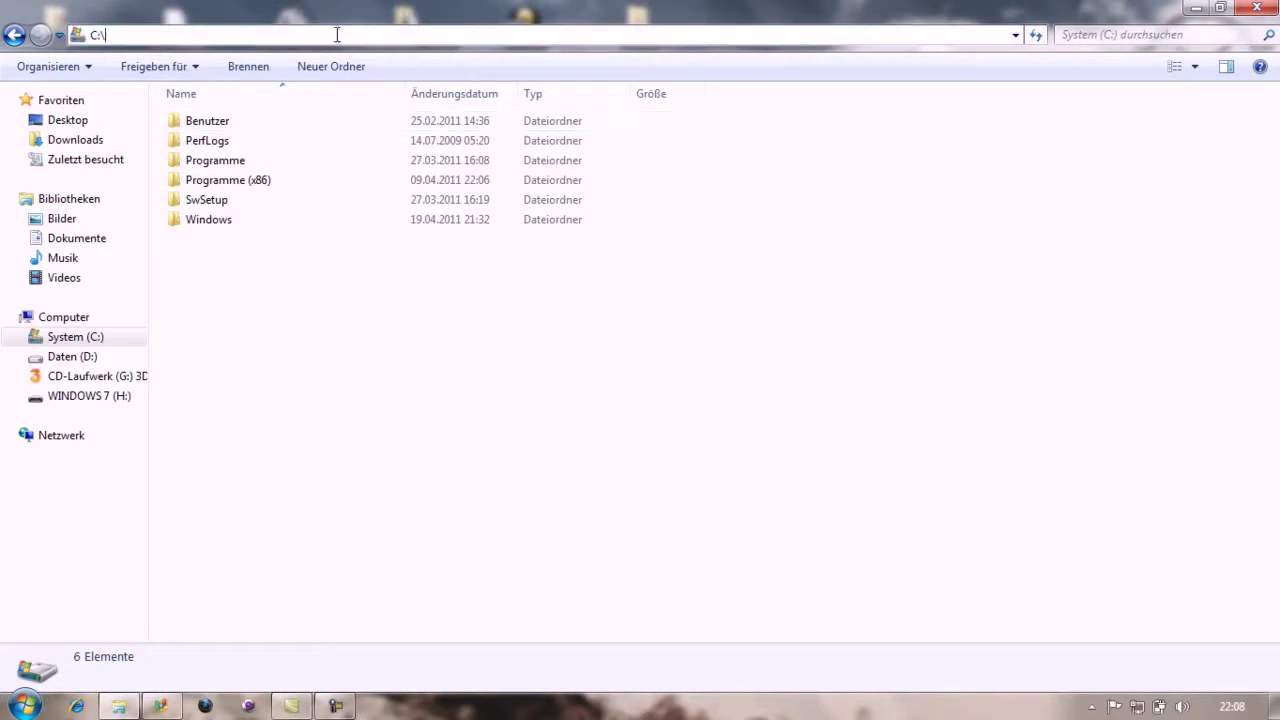
pyautogui.write('userr')
pyautogui.press('BackSpace')
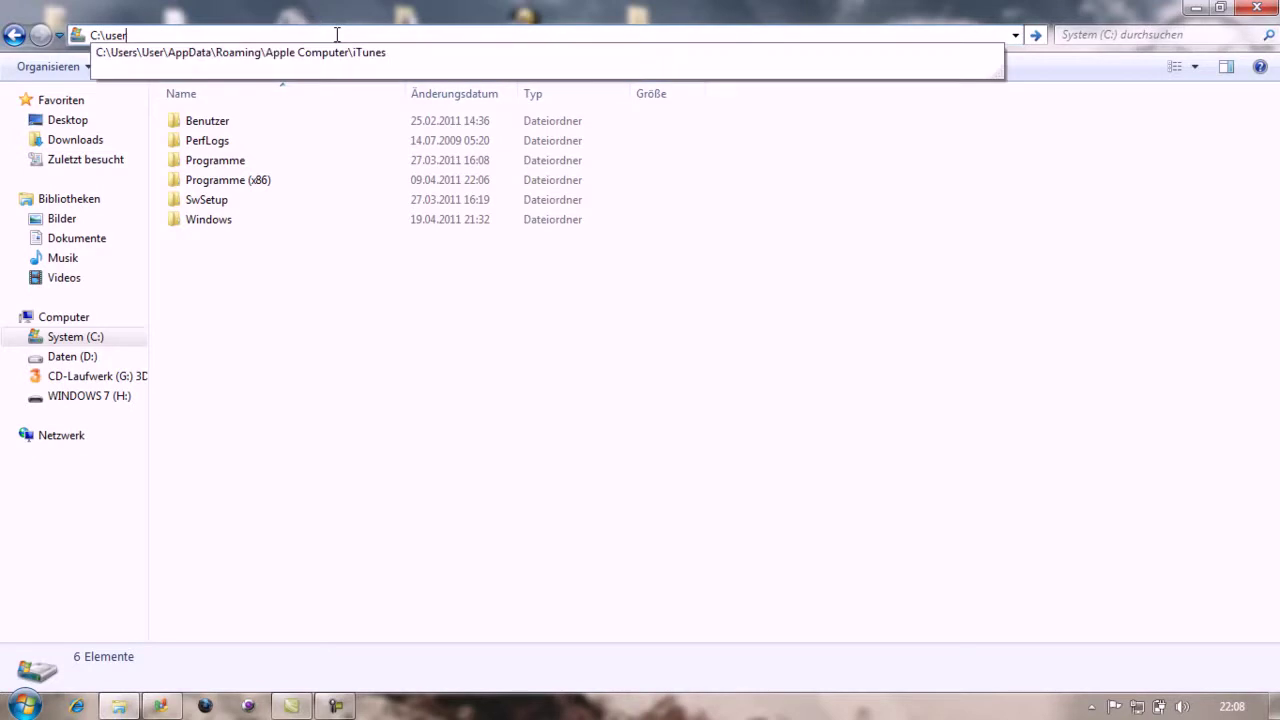
pyautogui.write('s')
pyautogui.press('Return')
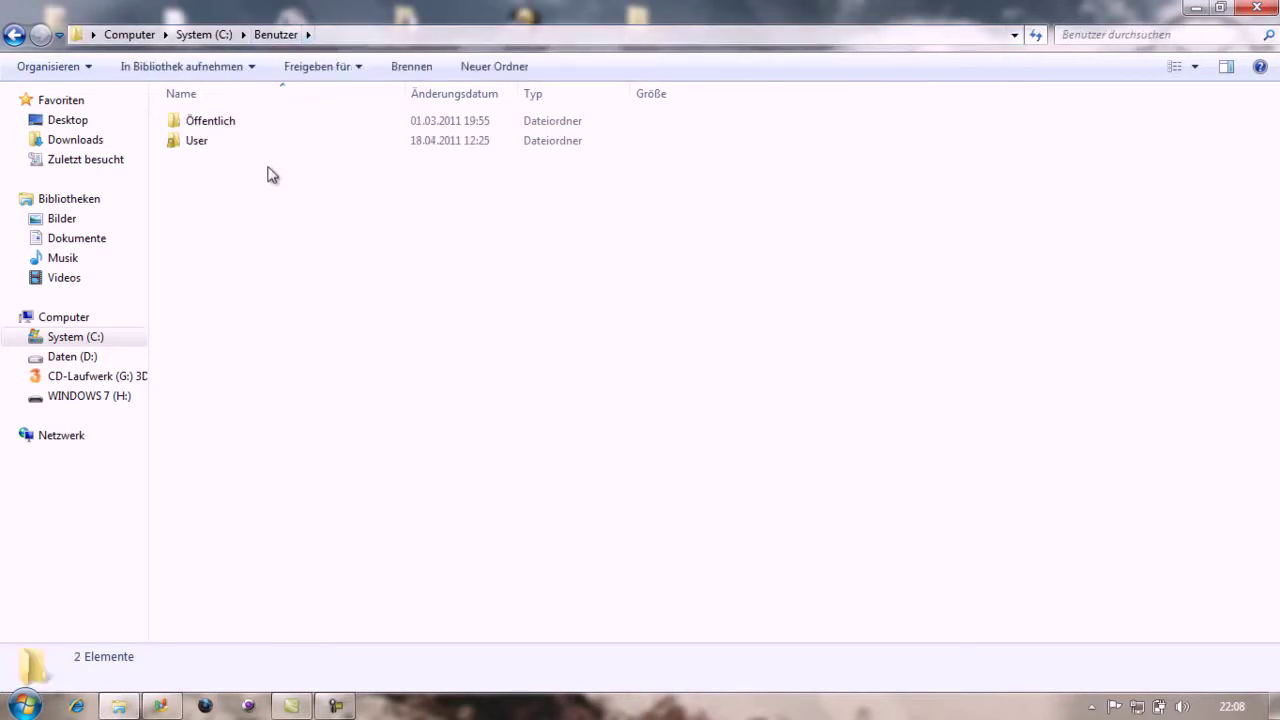
pyautogui.doubleClick(210, 145)
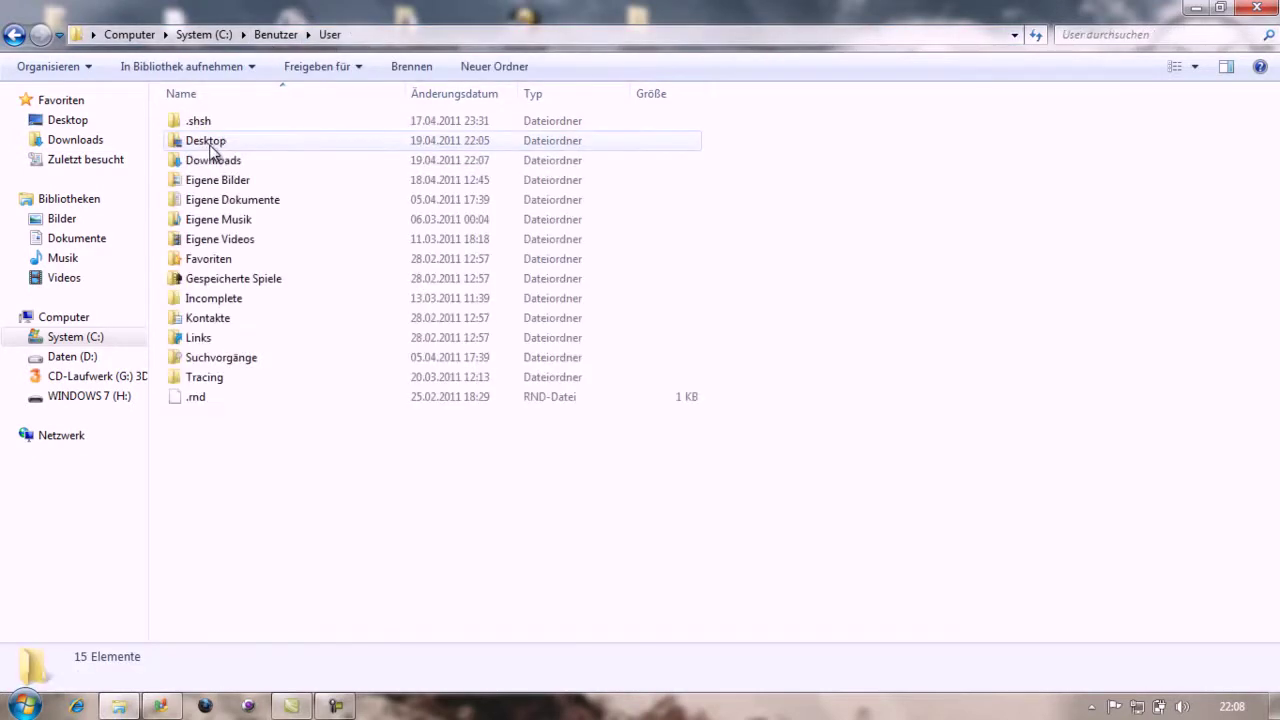
# Step: Append a backslash and the copied path to the current one, opening C:\Users\User\AppData\Roaming\Apple Computer\iTunes\
pyautogui.click(447, 40)
pyautogui.click(447, 37)
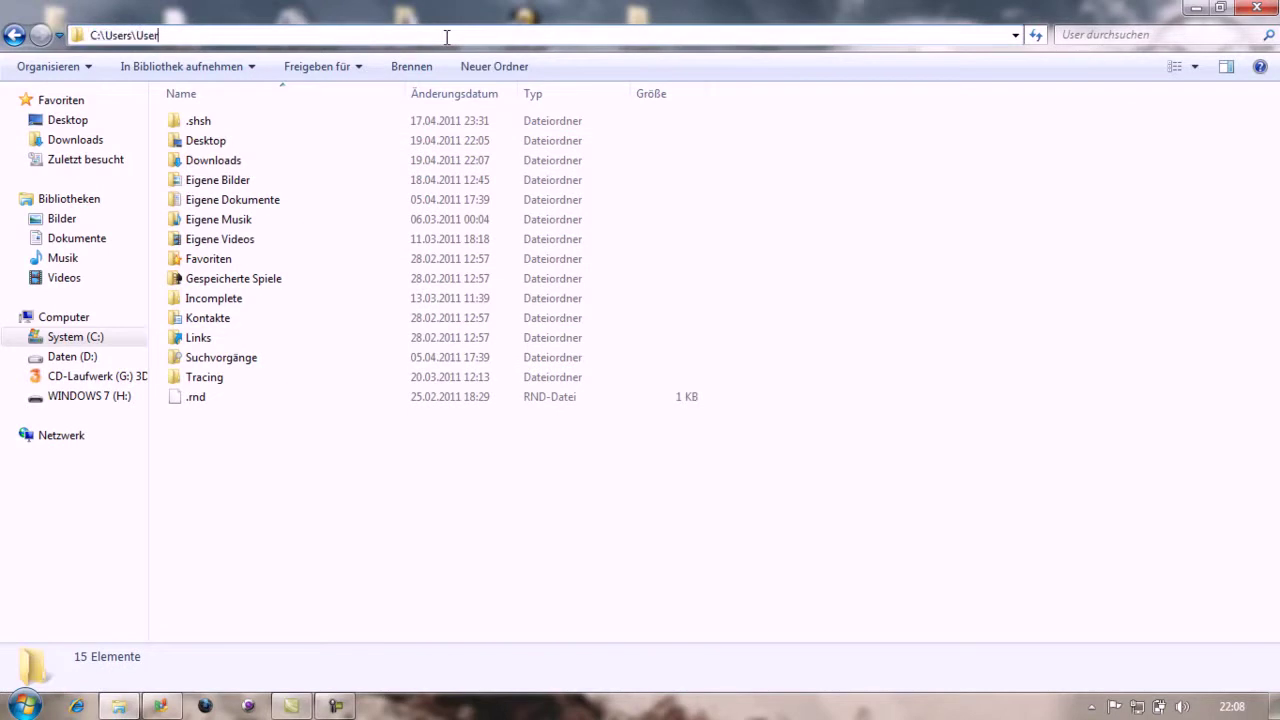
pyautogui.hotkey('ctrl', 'v')
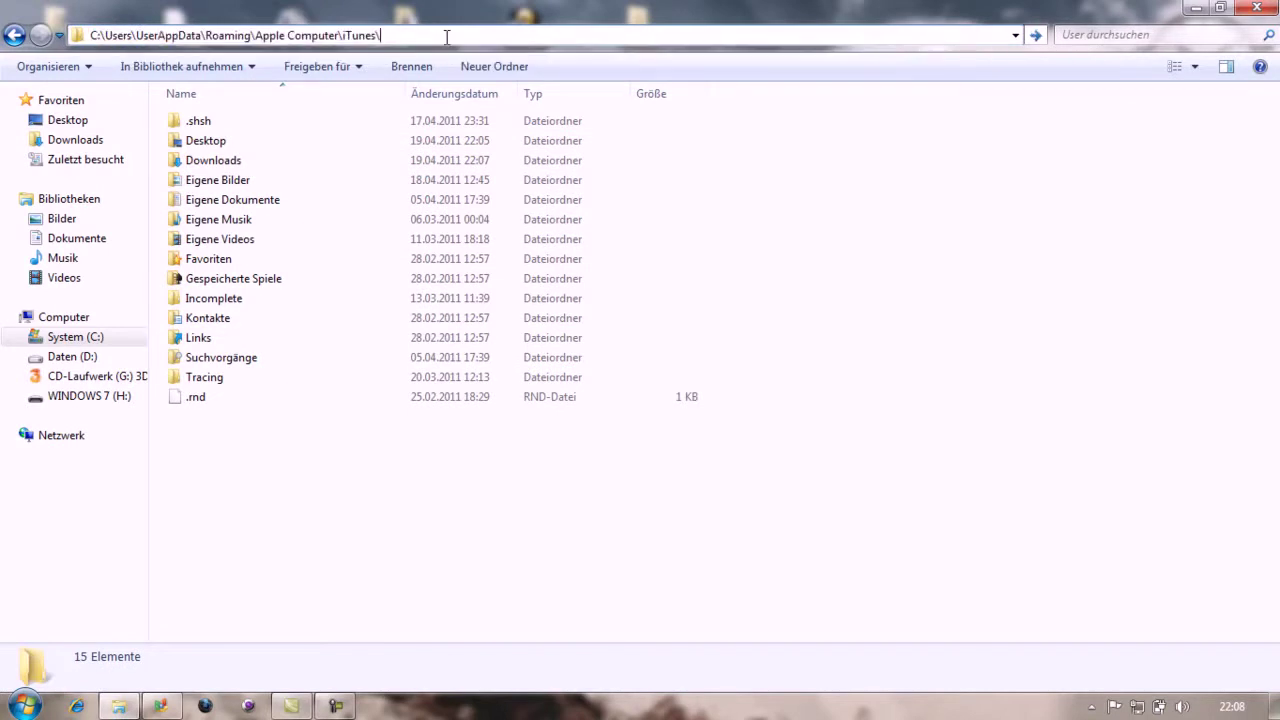
pyautogui.click(156, 35)
pyautogui.write('\\')
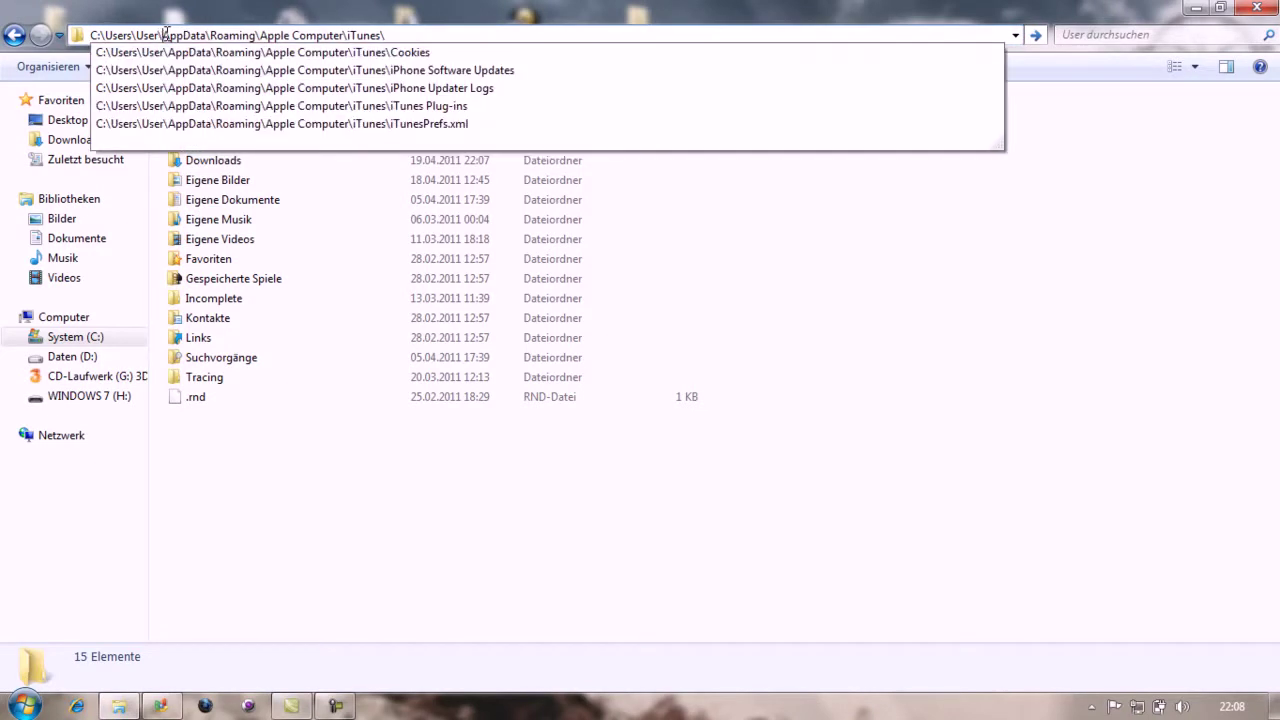
pyautogui.press('Return')
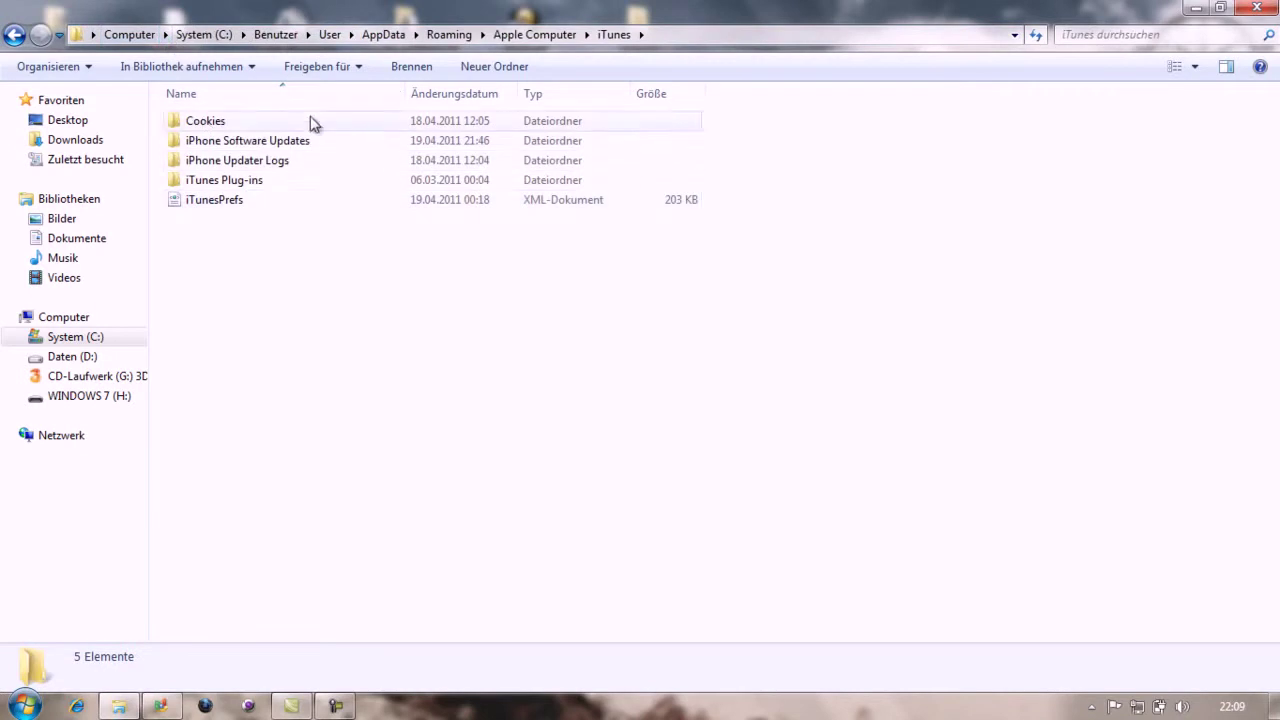
# Step: Clear the current folder path and go to C:\Users instead
pyautogui.click(700, 36)
pyautogui.click(707, 37)
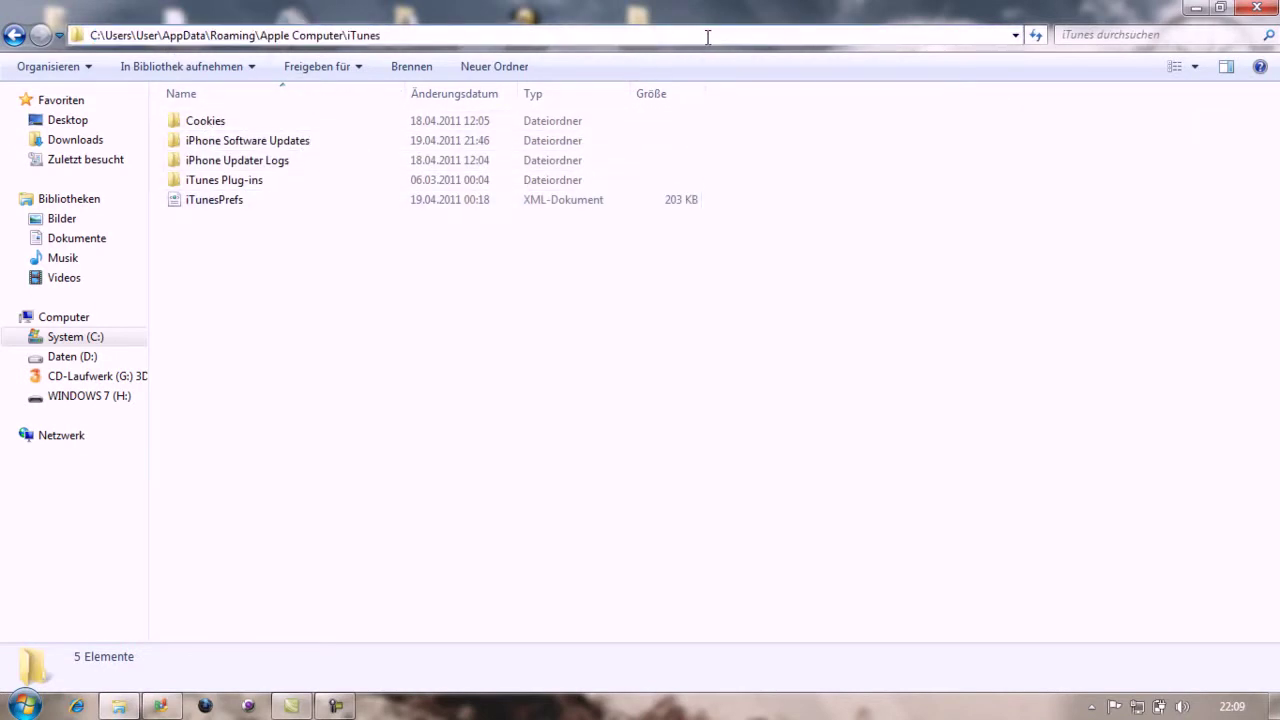
pyautogui.press('BackSpace')
pyautogui.press('BackSpace')
pyautogui.press('BackSpace')
pyautogui.press('BackSpace')
pyautogui.press('BackSpace')
pyautogui.press('BackSpace')
pyautogui.press('BackSpace')
pyautogui.press('BackSpace')
pyautogui.press('BackSpace')
pyautogui.press('BackSpace')
pyautogui.press('BackSpace')
pyautogui.press('BackSpace')
pyautogui.press('BackSpace')
pyautogui.press('BackSpace')
pyautogui.press('BackSpace')
pyautogui.press('BackSpace')
pyautogui.press('BackSpace')
pyautogui.press('BackSpace')
pyautogui.press('BackSpace')
pyautogui.press('BackSpace')
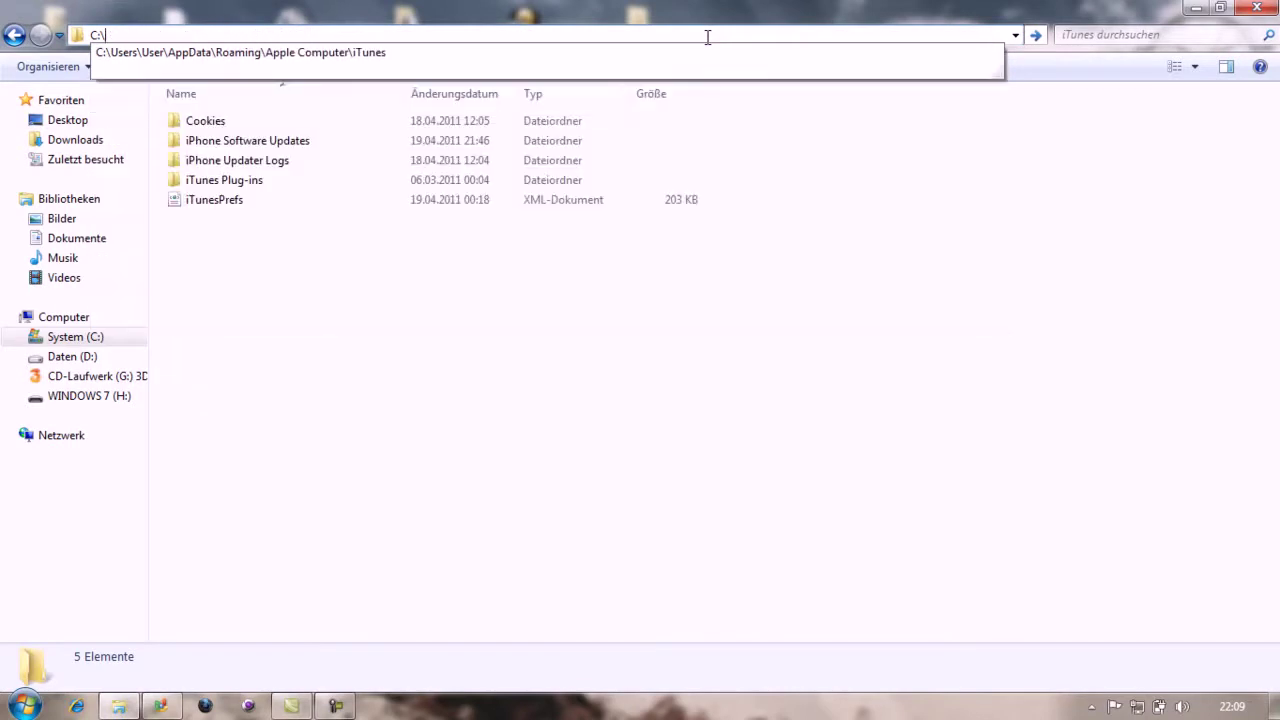
pyautogui.press('BackSpace')
pyautogui.press('BackSpace')
pyautogui.press('BackSpace')
pyautogui.press('BackSpace')
pyautogui.press('BackSpace')
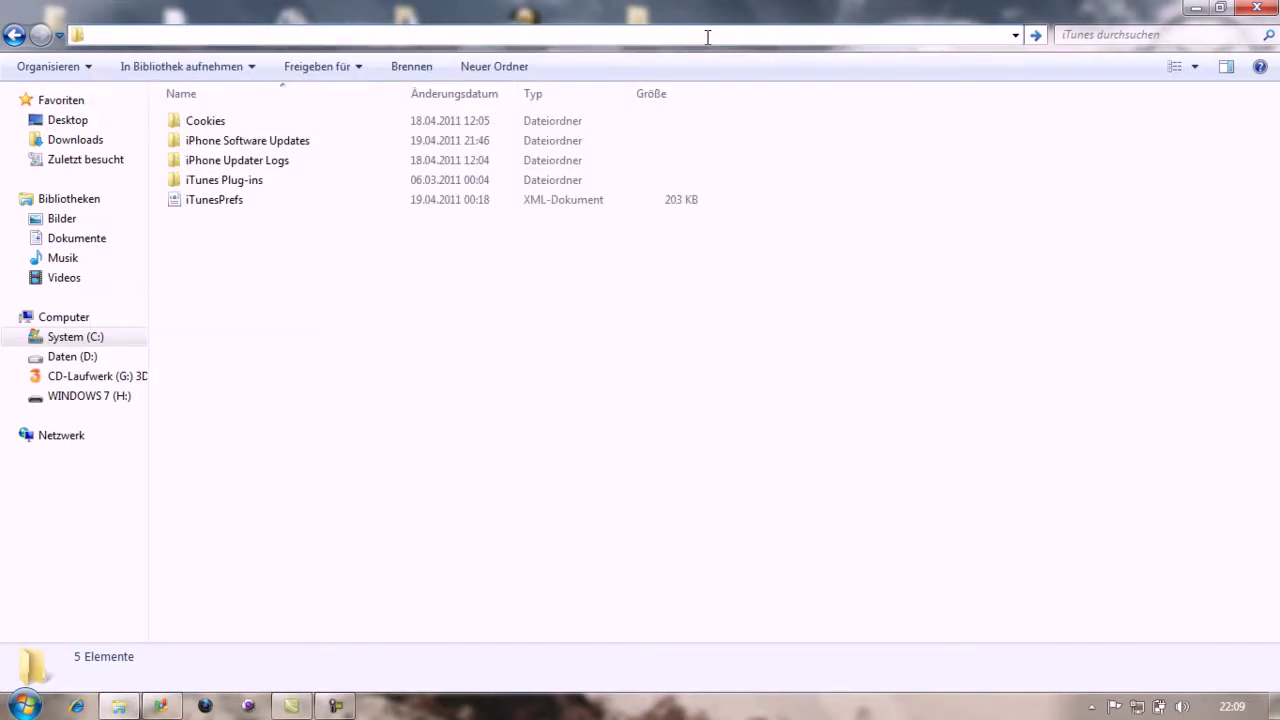
pyautogui.write('C')
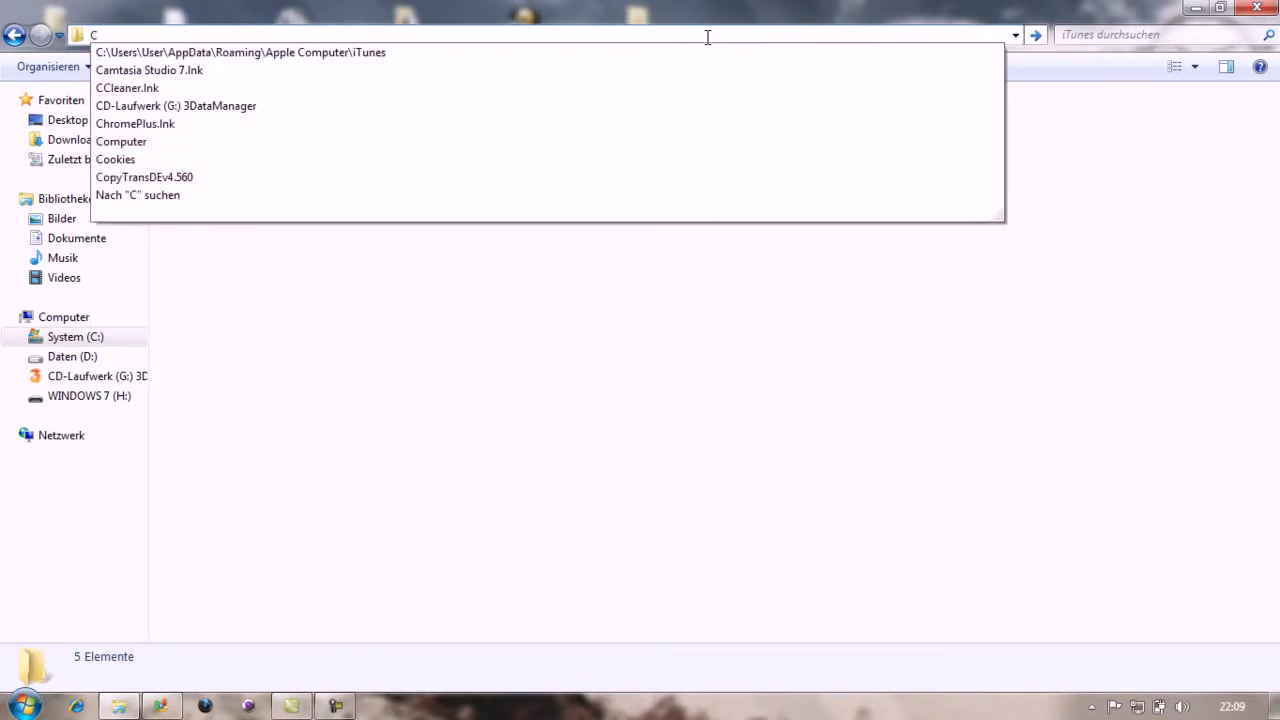
pyautogui.write(':')
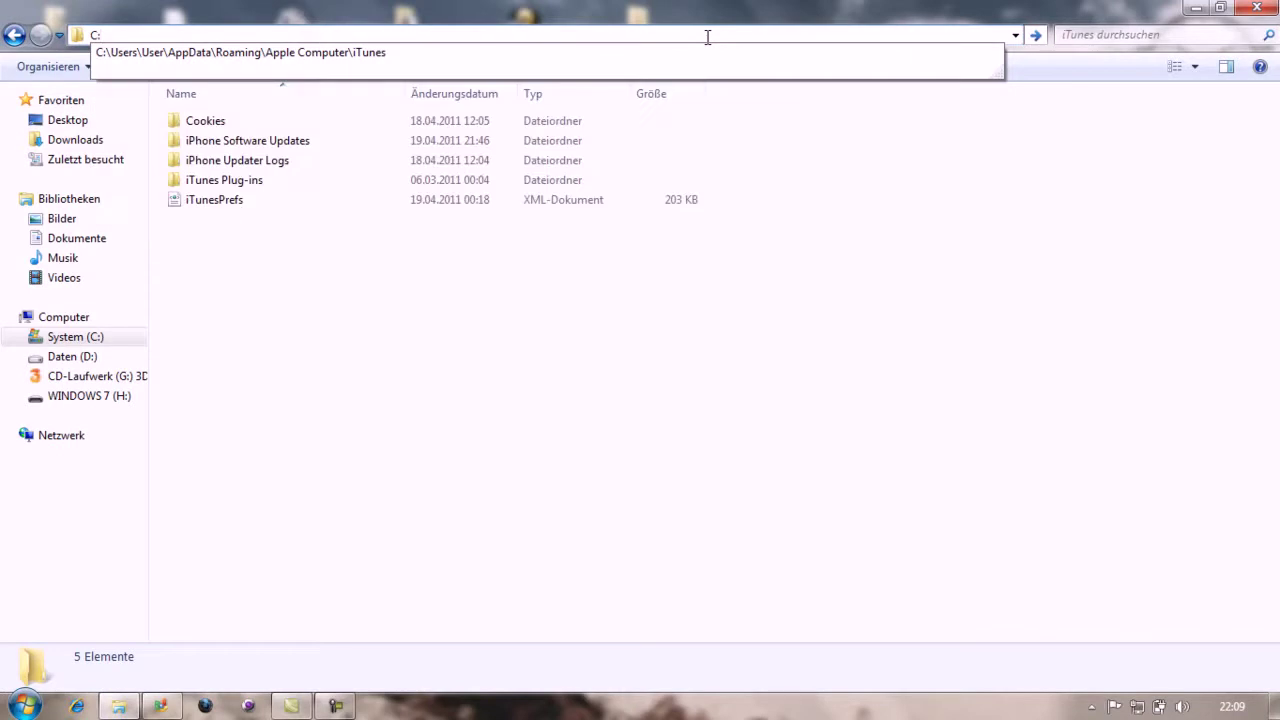
pyautogui.write('\\')
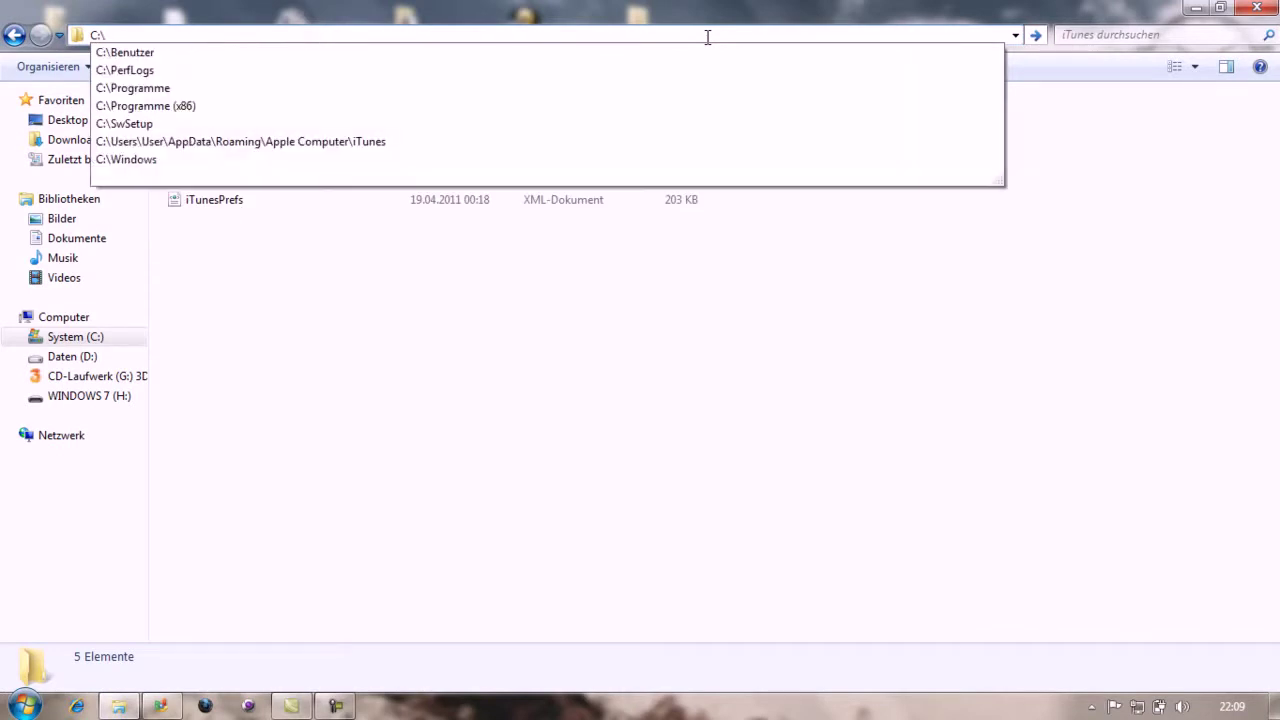
pyautogui.write('Us')
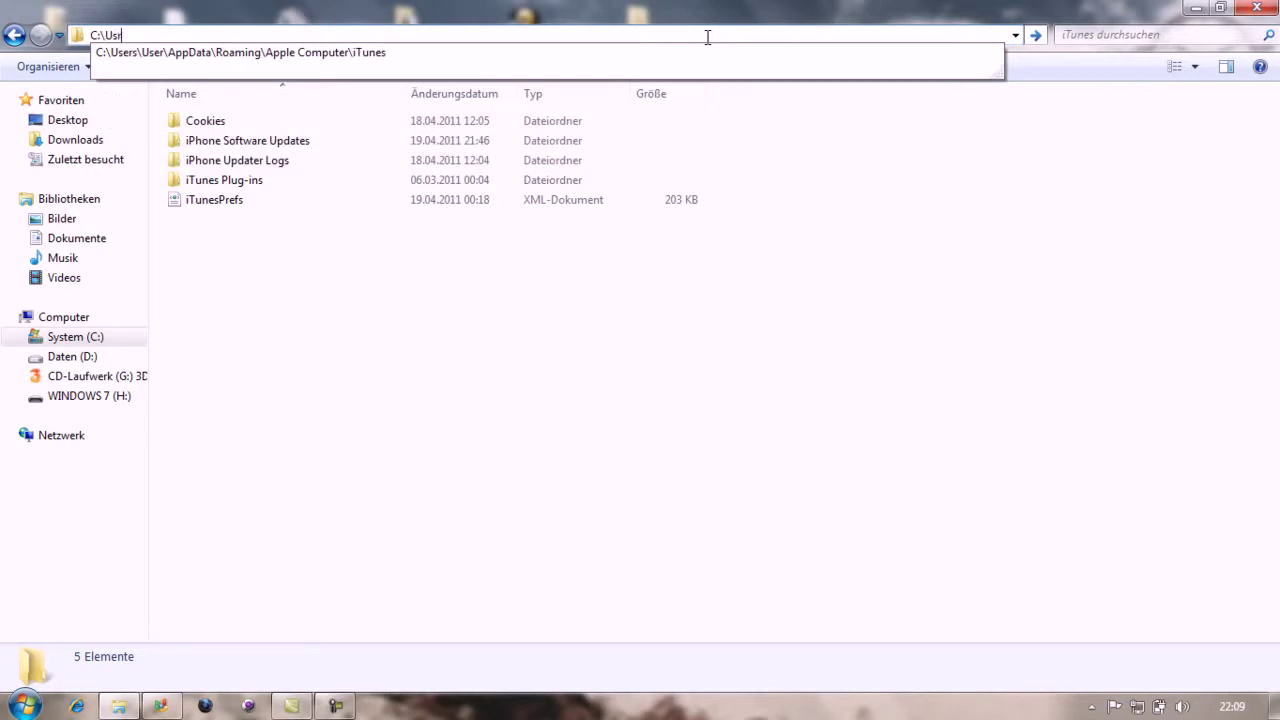
pyautogui.write('r')
pyautogui.press('BackSpace')
pyautogui.press('Return')
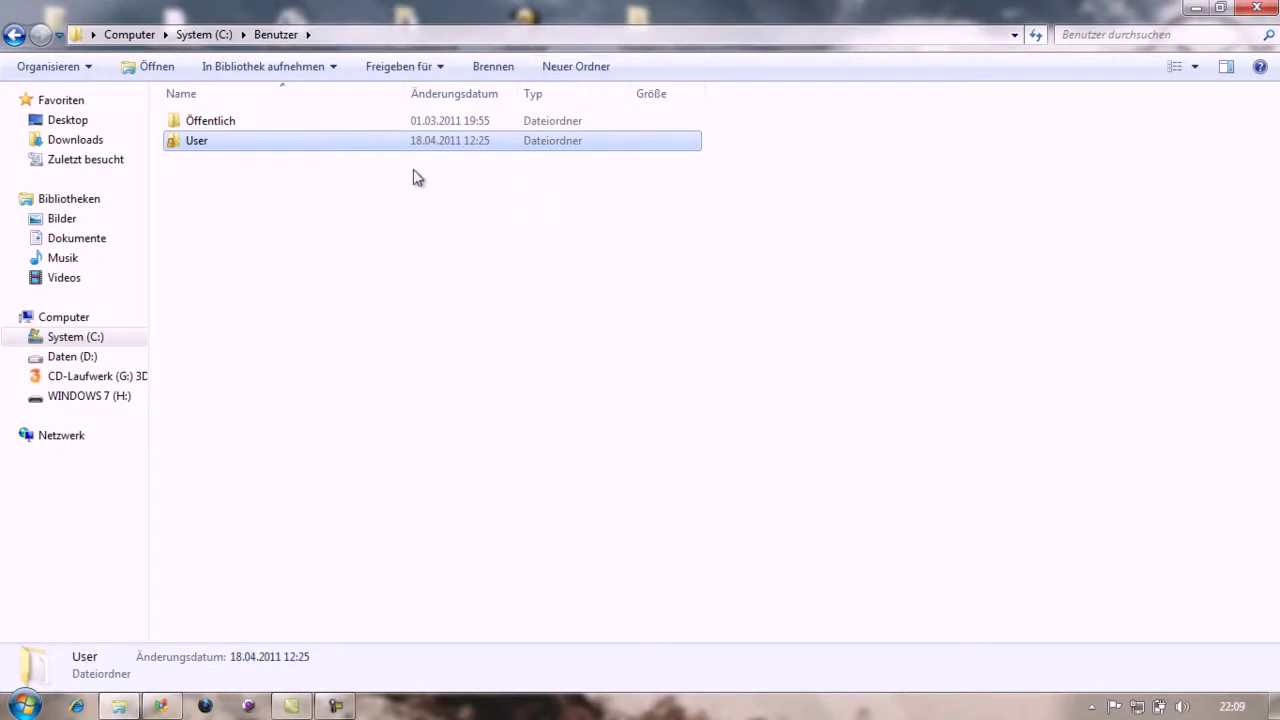
# Step: Open the User folder and extend its path to C:\Users\User\AppData\Roaming\Apple Computer\iTunes
pyautogui.doubleClick(213, 140)
pyautogui.click(436, 34)
pyautogui.click(357, 35)
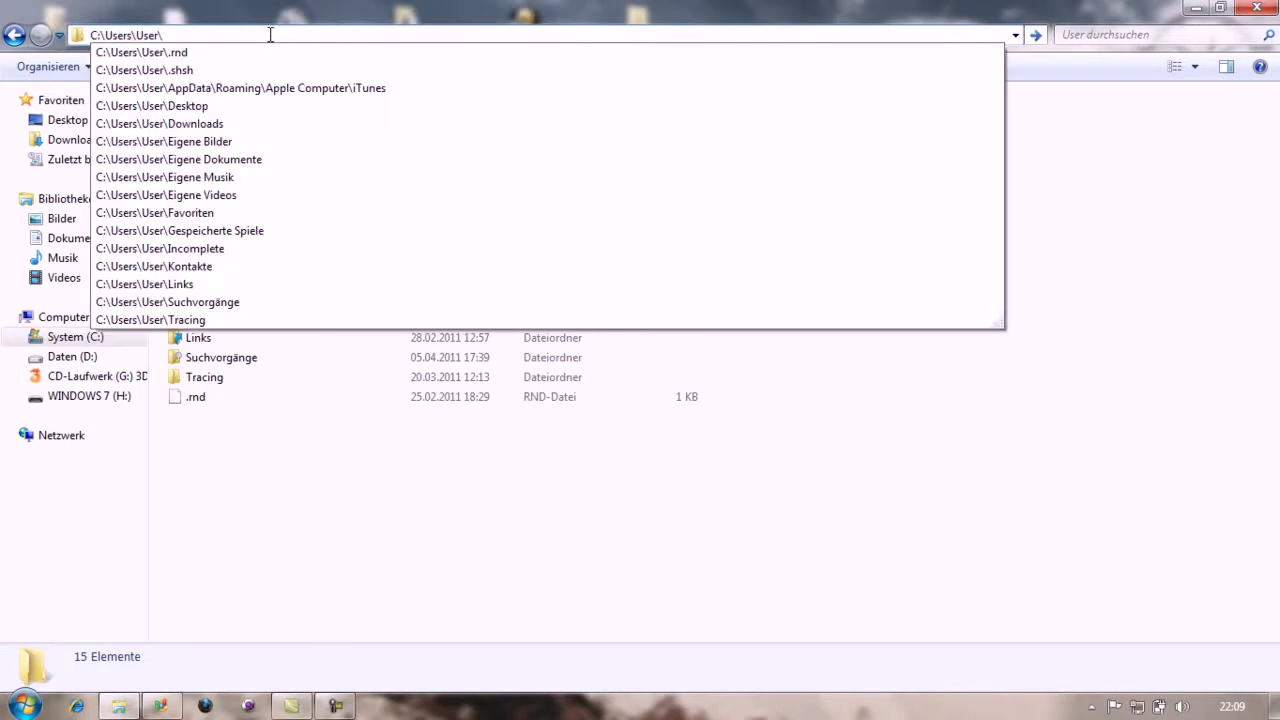
pyautogui.press('Down')
pyautogui.press('Down')
pyautogui.press('Down')
pyautogui.write('\\')
pyautogui.press('Return')
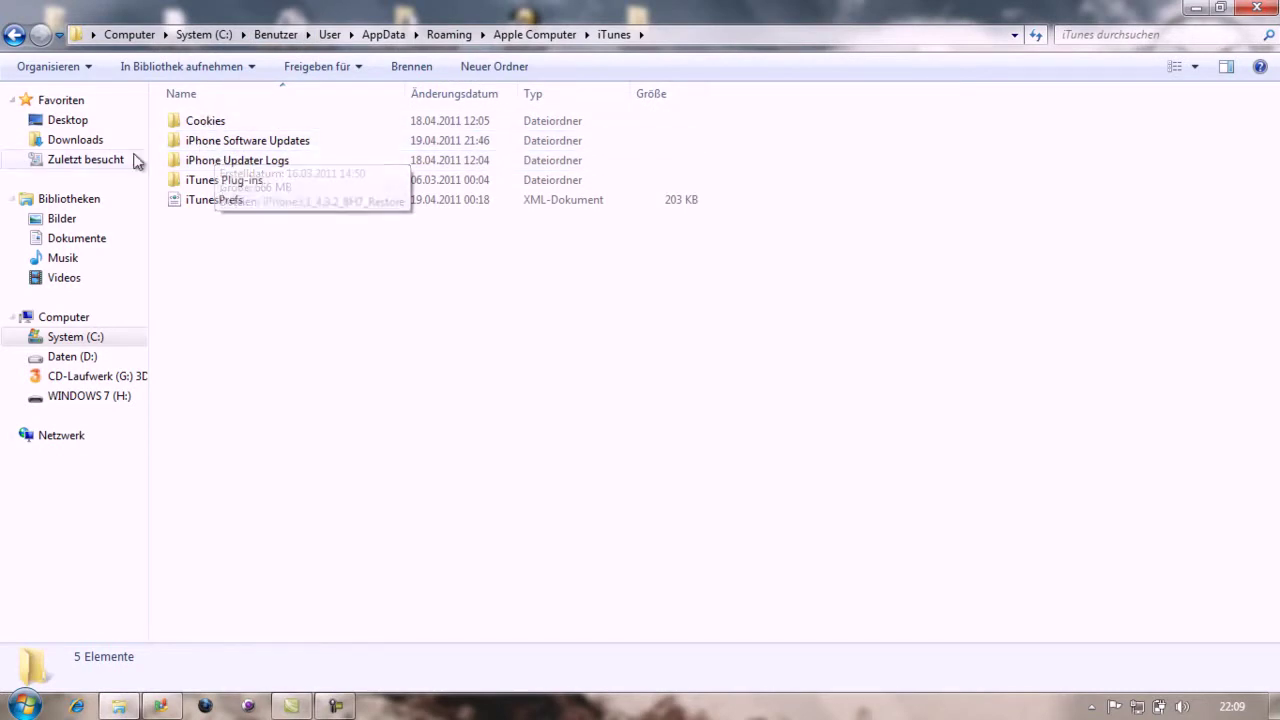
# Step: Open the iPhone Software Updates folder and select the iPhone3,1_4.3.2_8H7_Restore file
pyautogui.click(335, 706)
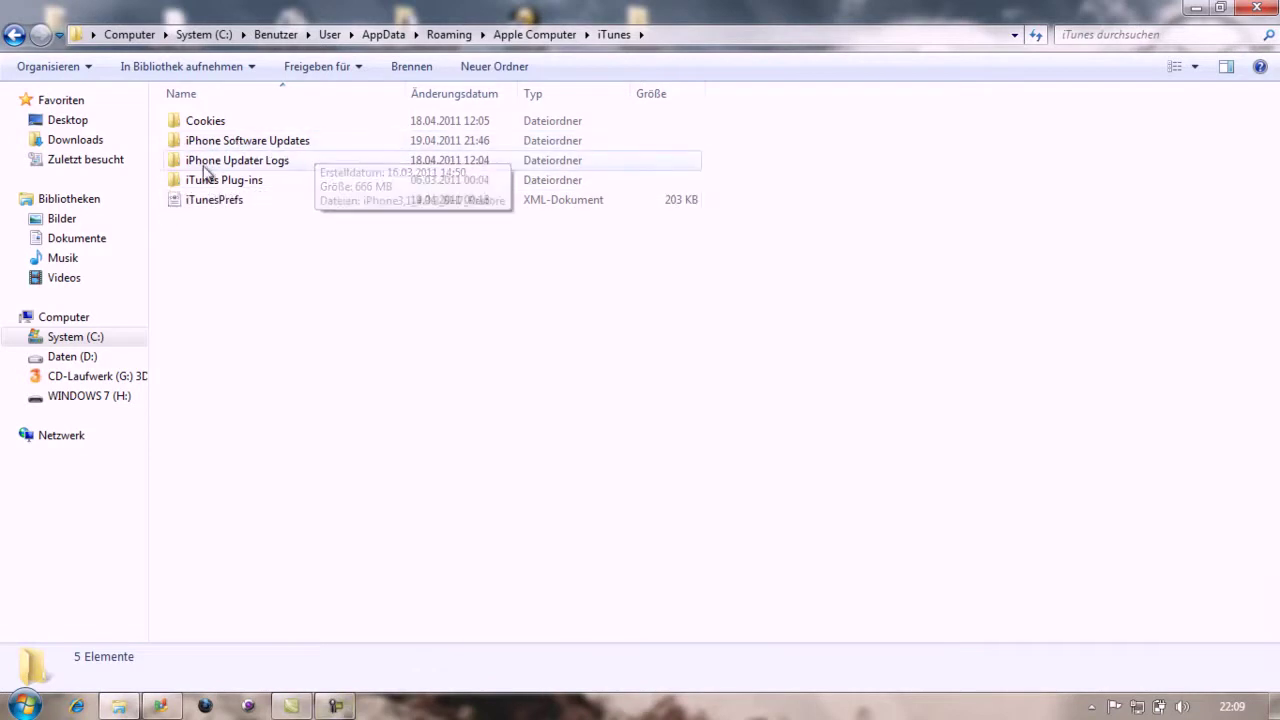
pyautogui.doubleClick(265, 142)
pyautogui.click(244, 122)
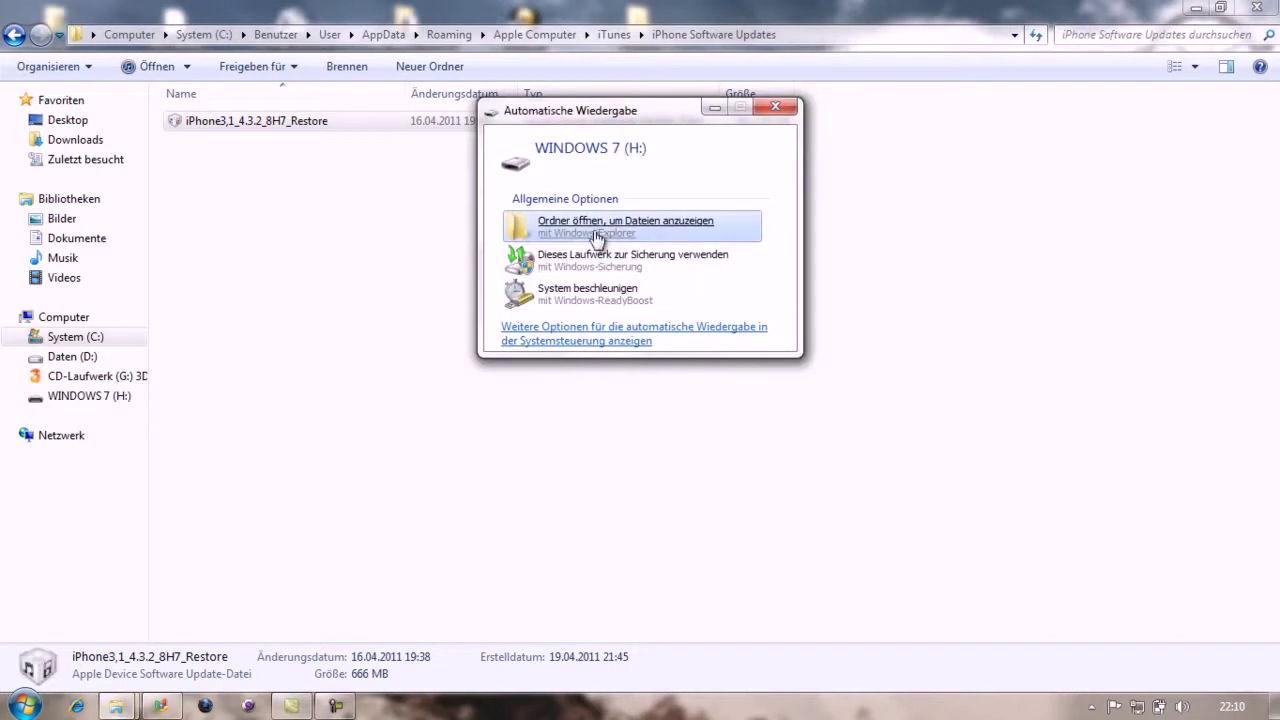
# Step: Show the files of the WINDOWS 7 (H:) drive in its own window and copy iPhone3,1_4.3.2_8H7_Restore onto it
pyautogui.click(594, 232)
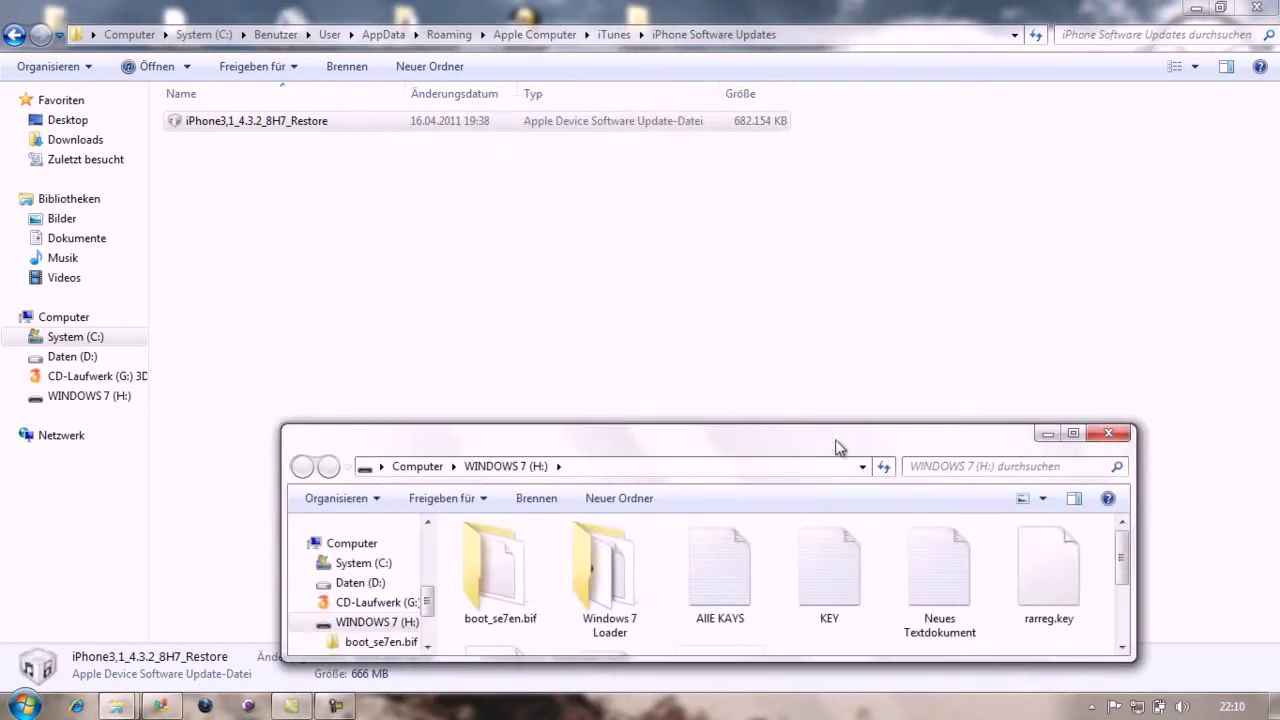
pyautogui.scroll(-3, 1118, 566)
pyautogui.moveTo(415, 121); pyautogui.dragTo(940, 630)
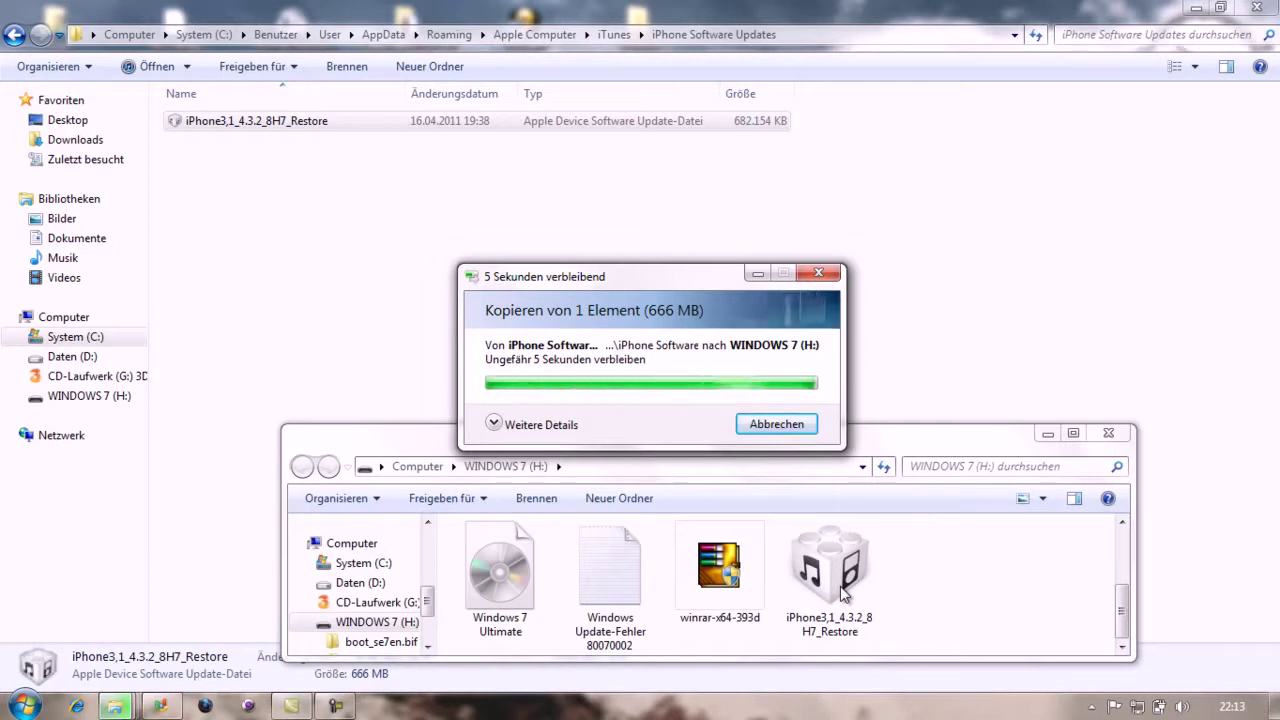
# Step: Copy iPhone3,1_4.3.2_8H7_Restore from the H: drive to the desktop and close both folder windows
pyautogui.click(843, 594)
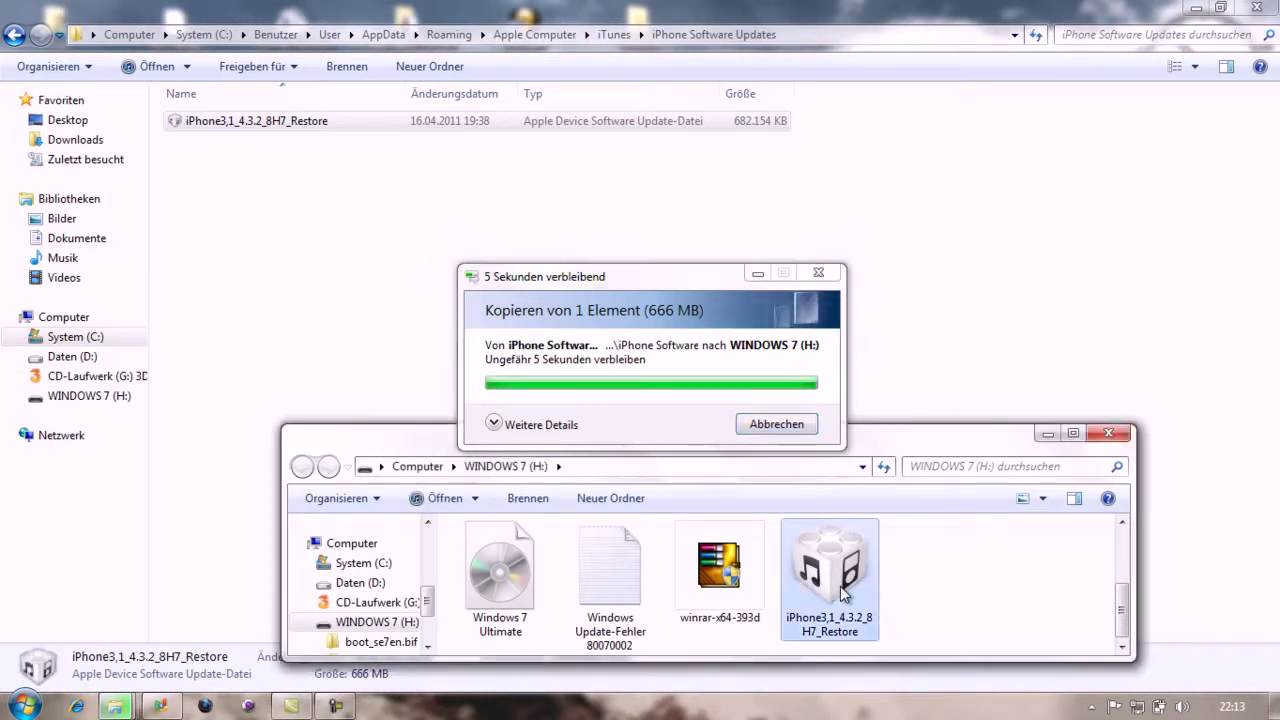
pyautogui.click(1256, 7)
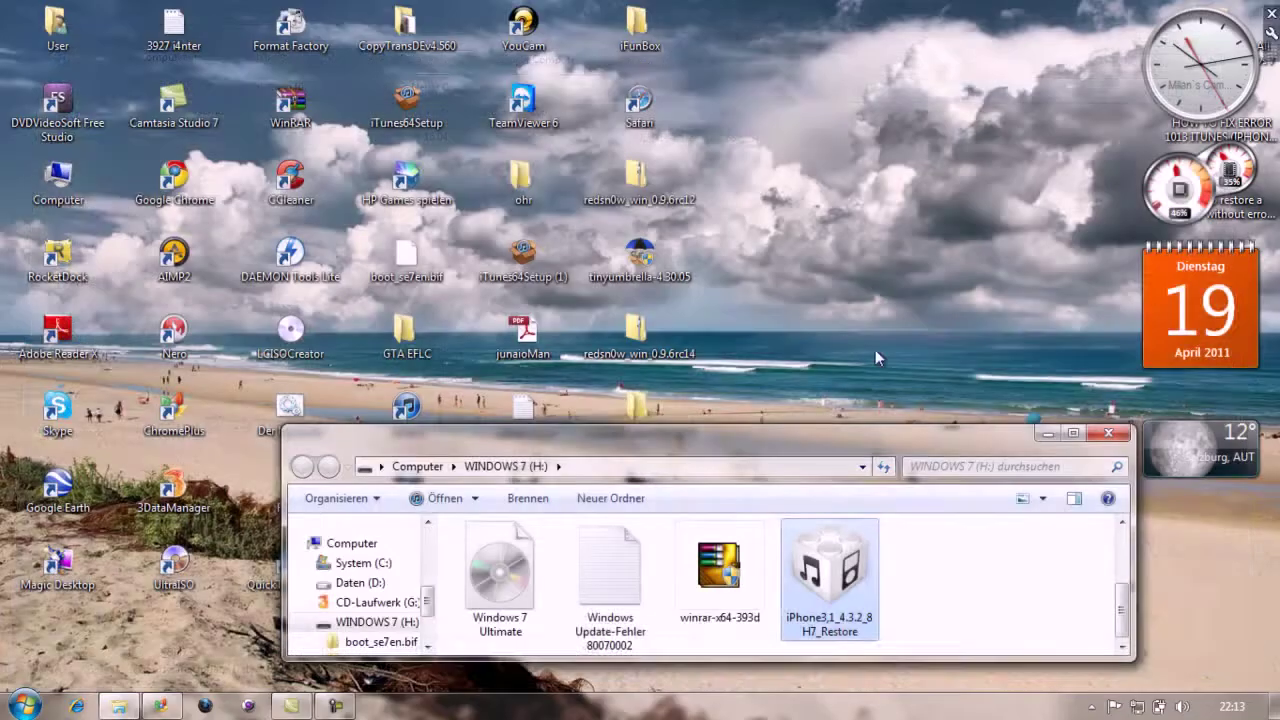
pyautogui.moveTo(838, 627); pyautogui.dragTo(972, 187)
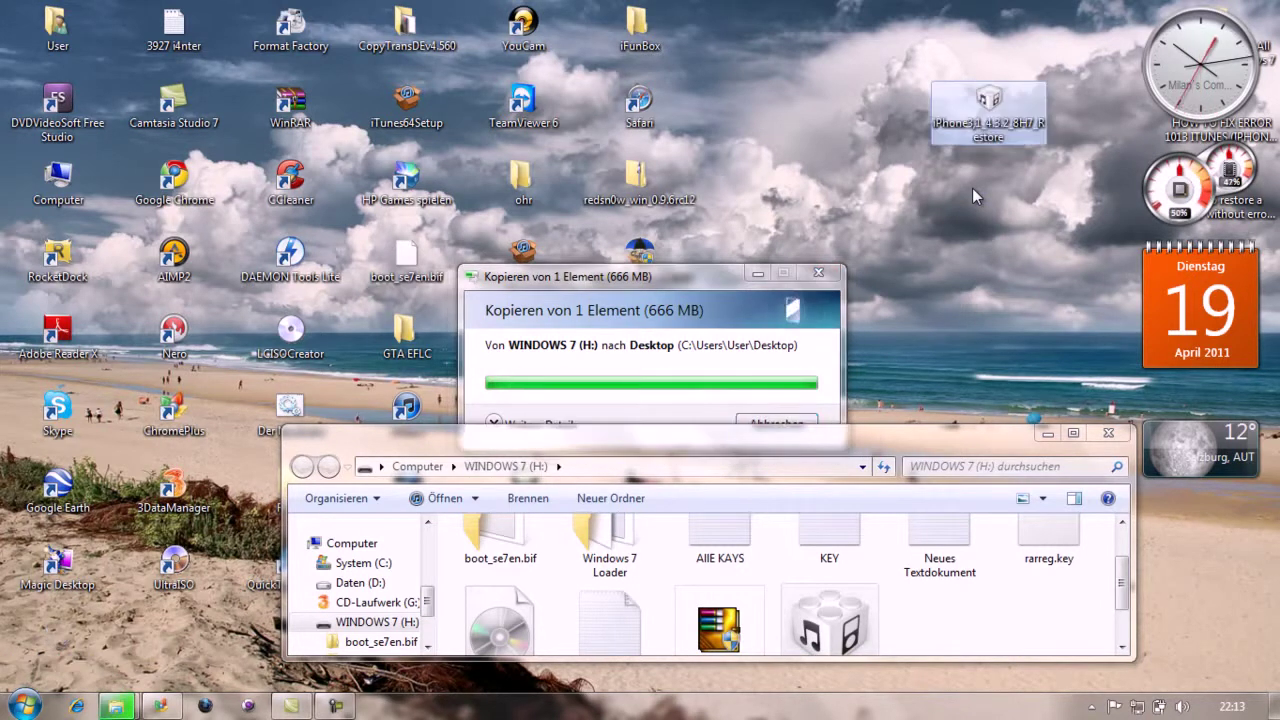
pyautogui.click(1108, 432)
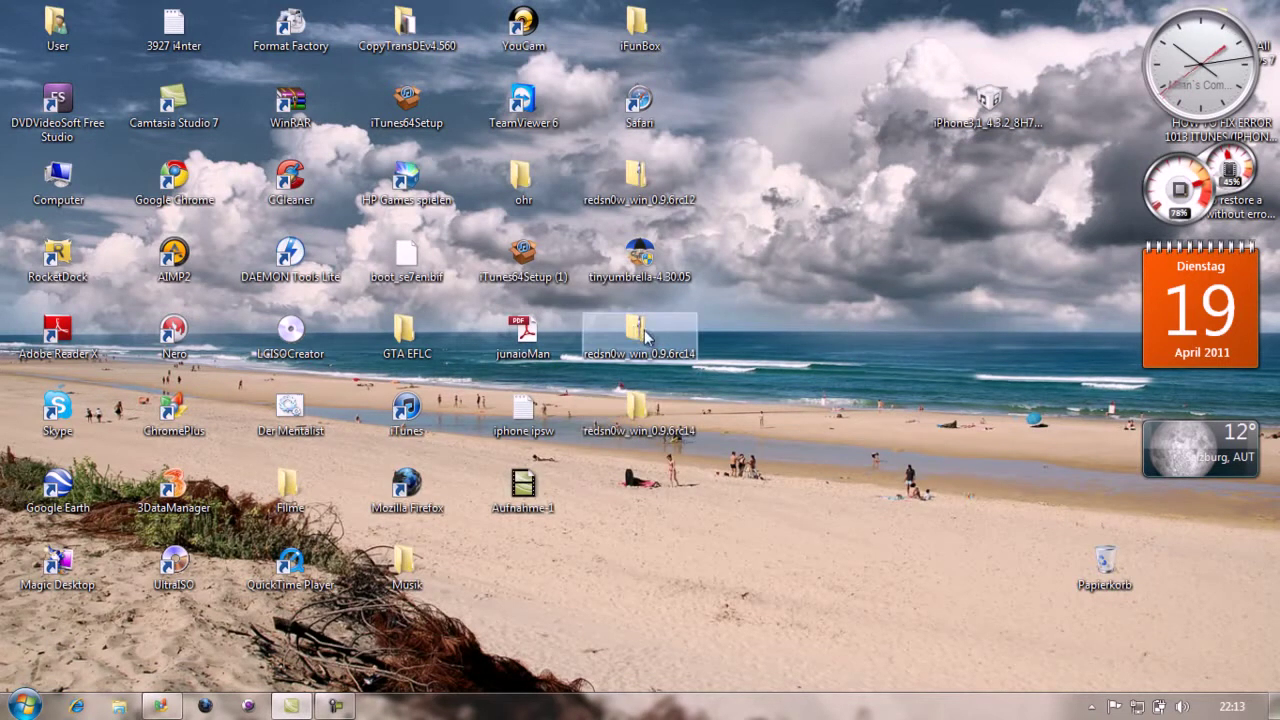
# Step: Replace the redsn0w_win_0.9.6rc14 folder on the desktop with a fresh extraction of its zip archive and open it
pyautogui.moveTo(645, 410); pyautogui.dragTo(1105, 560)
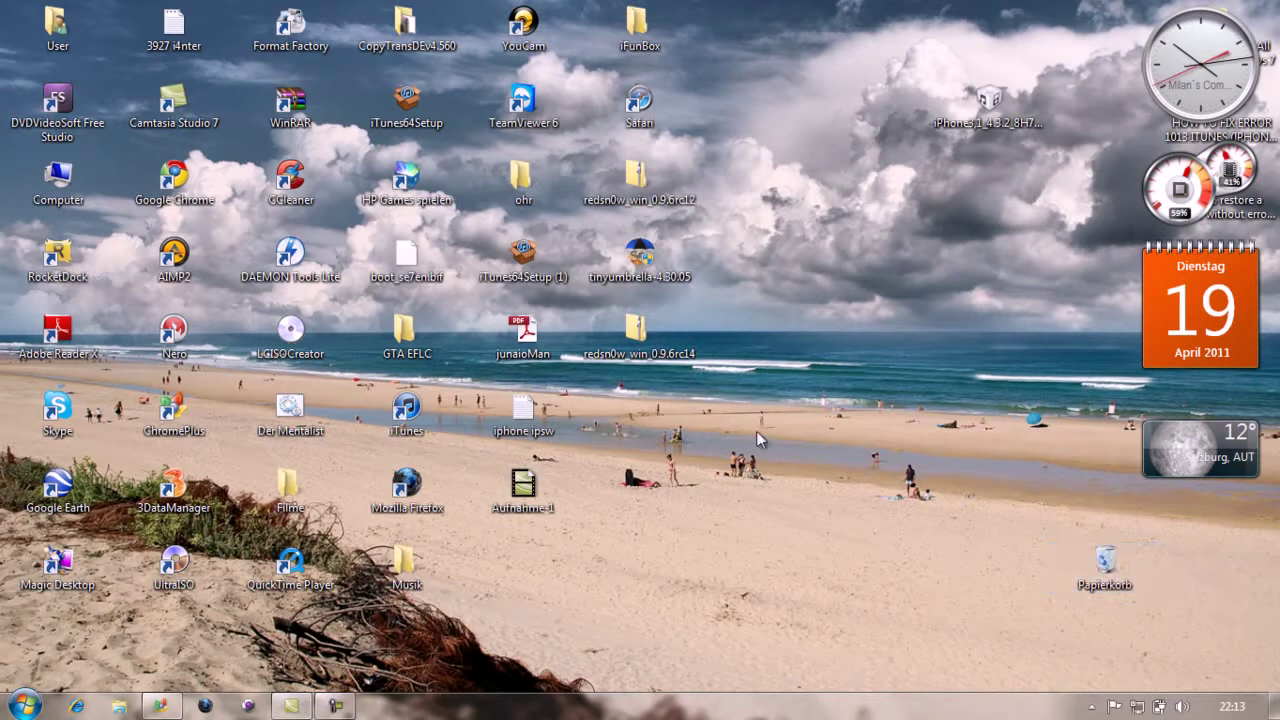
pyautogui.rightClick(668, 320)
pyautogui.click(703, 398)
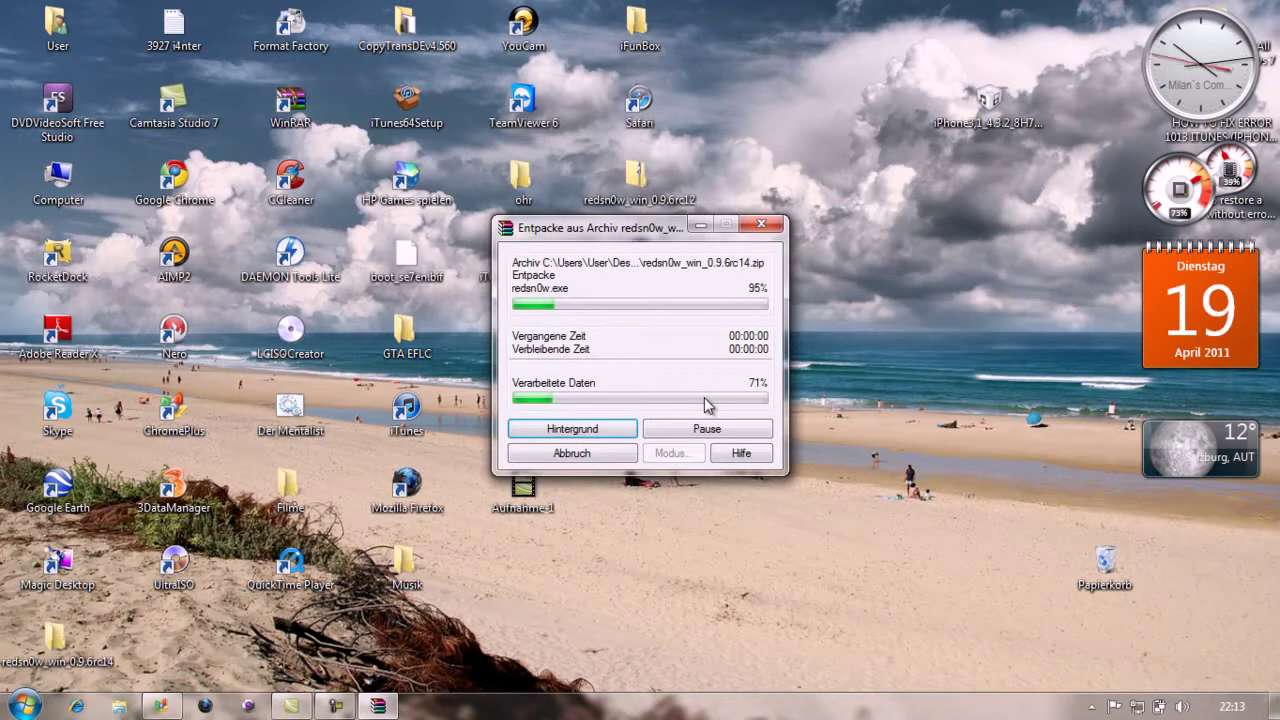
pyautogui.moveTo(50, 638); pyautogui.dragTo(630, 420)
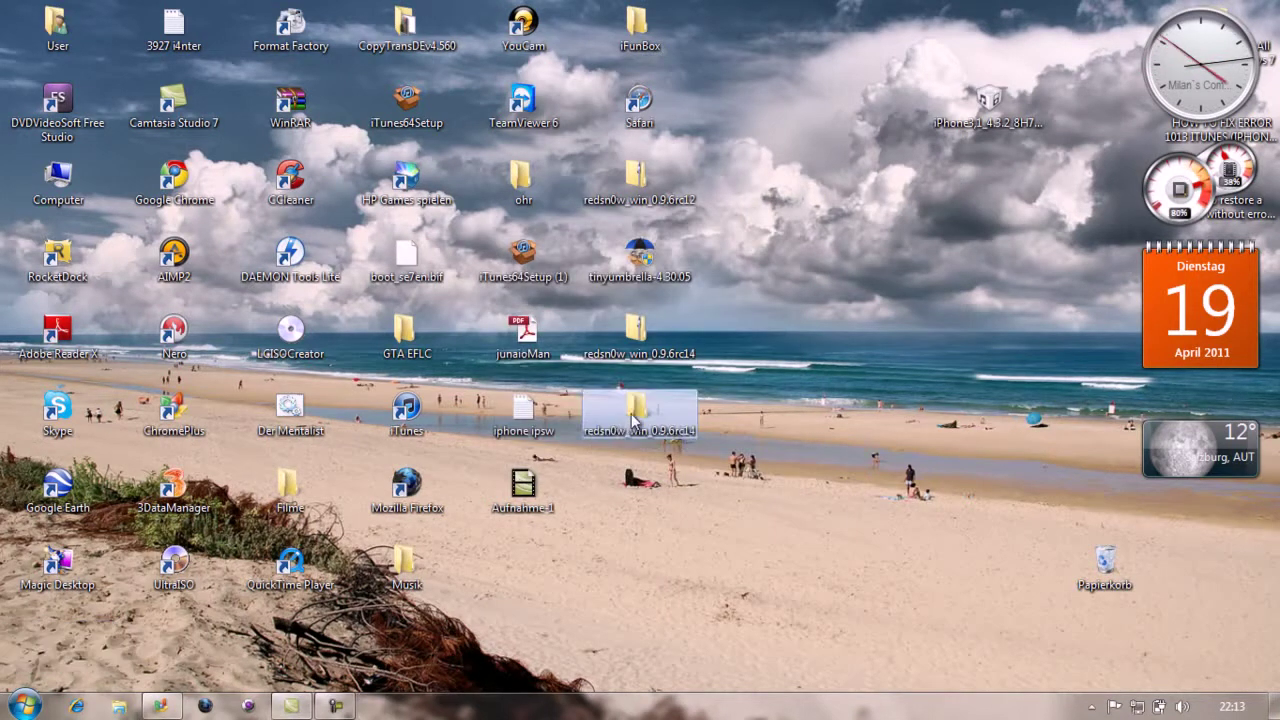
pyautogui.doubleClick(630, 418)
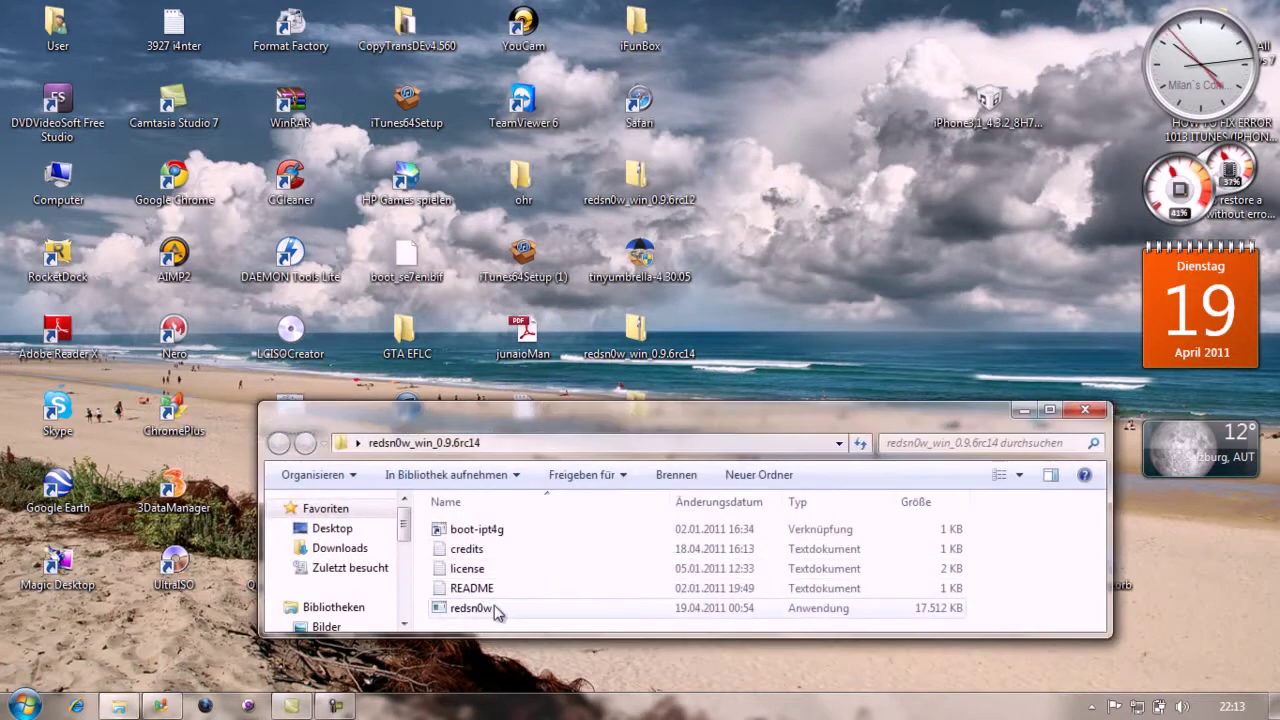
pyautogui.rightClick(497, 610)
pyautogui.click(525, 584)
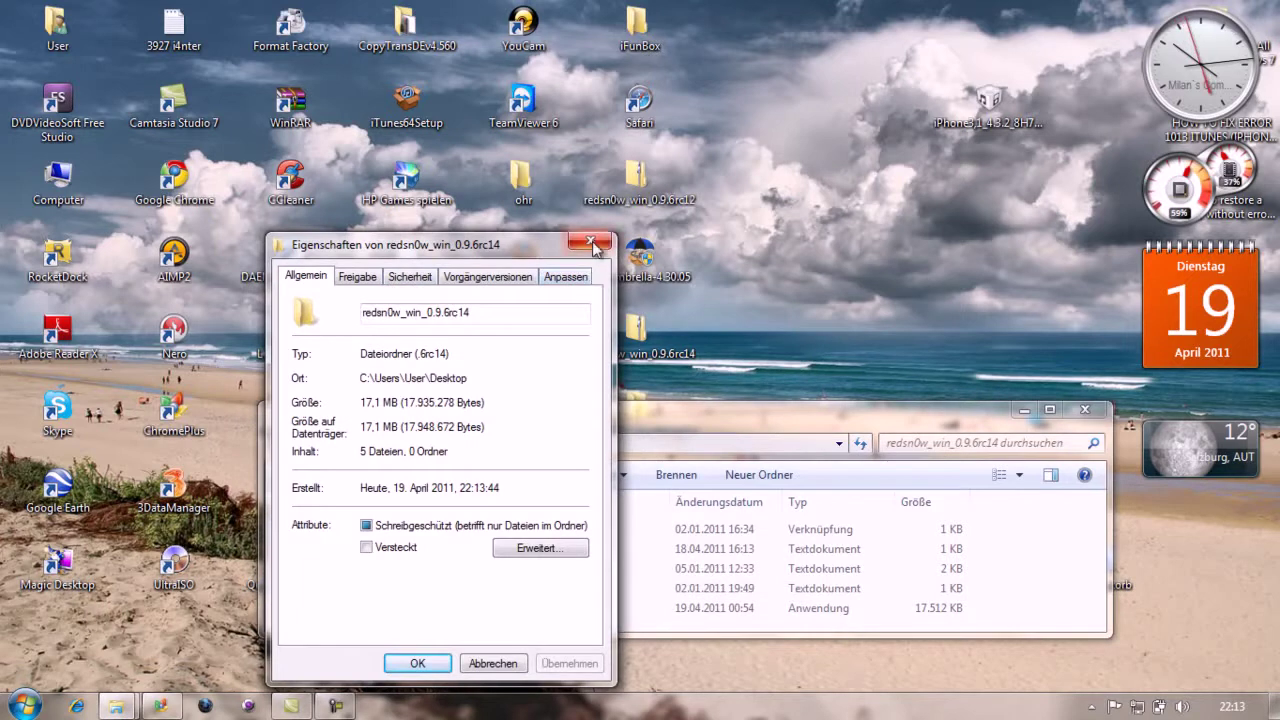
pyautogui.click(591, 243)
# Step: Try the Windows XP (Service Pack 3) compatibility mode setting in the redsn0w application's properties and cancel the dialog
pyautogui.click(493, 612)
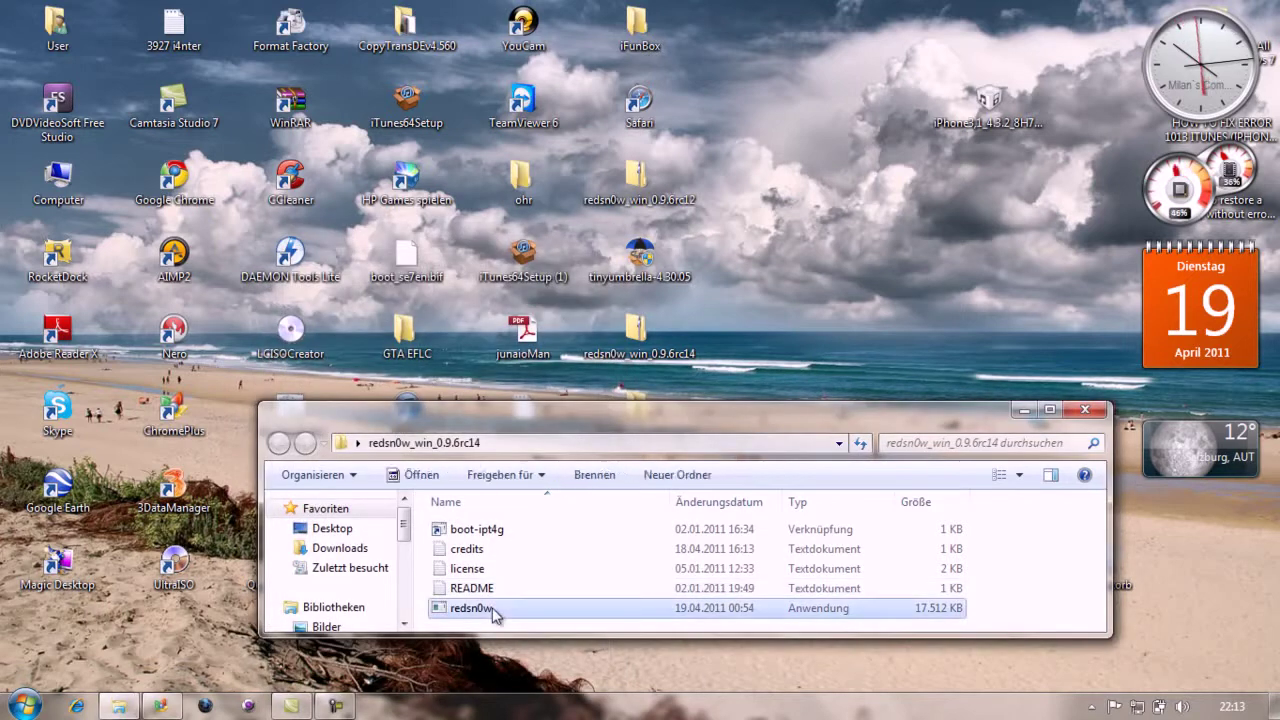
pyautogui.rightClick(493, 612)
pyautogui.click(517, 592)
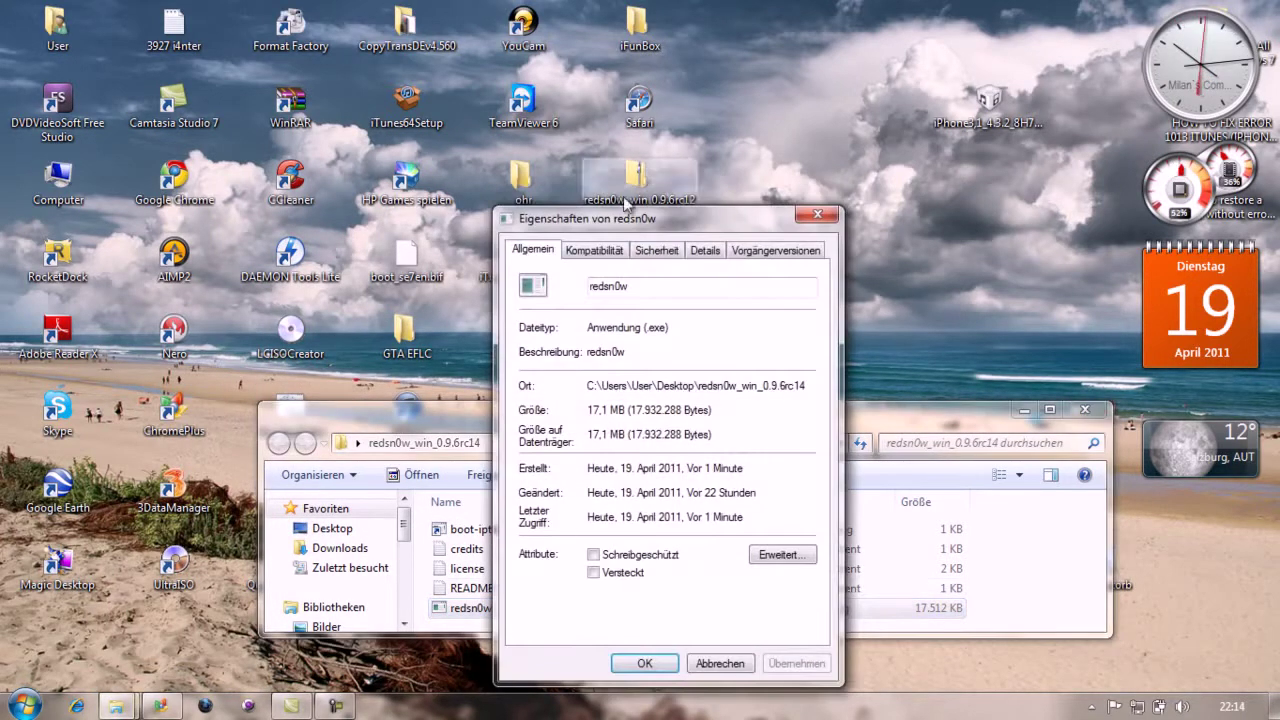
pyautogui.click(594, 250)
pyautogui.click(548, 362)
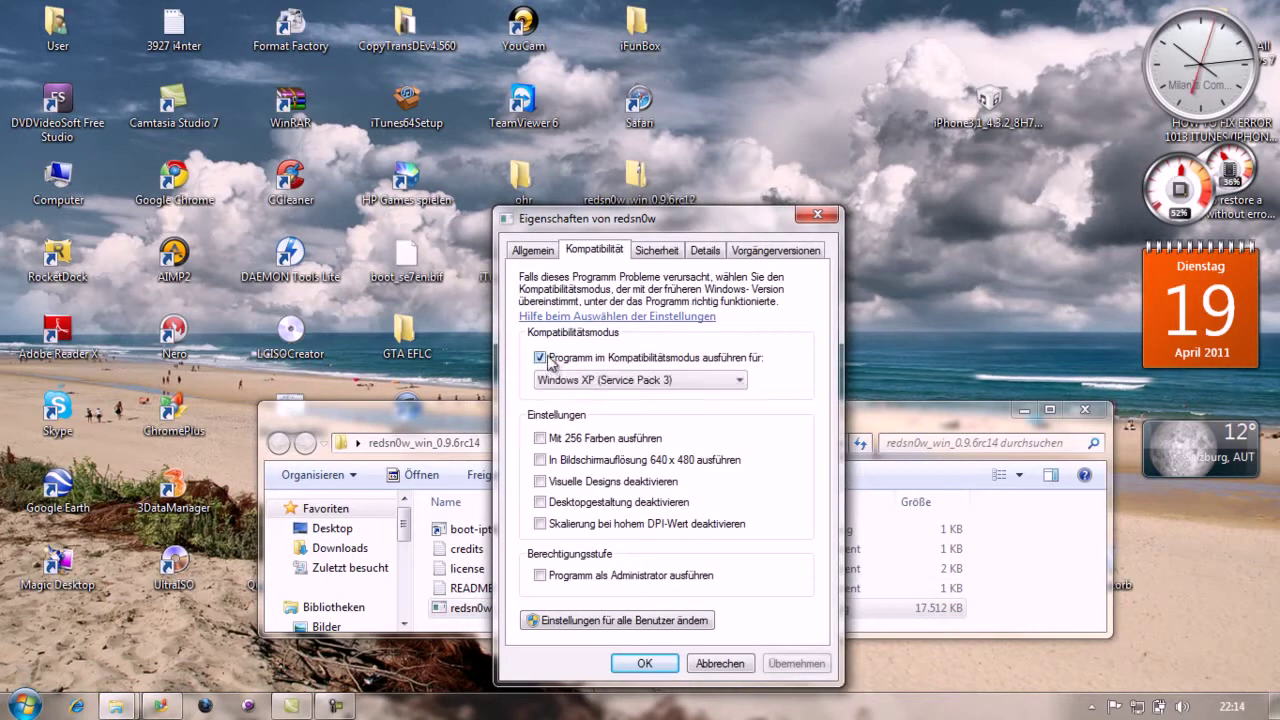
pyautogui.click(541, 358)
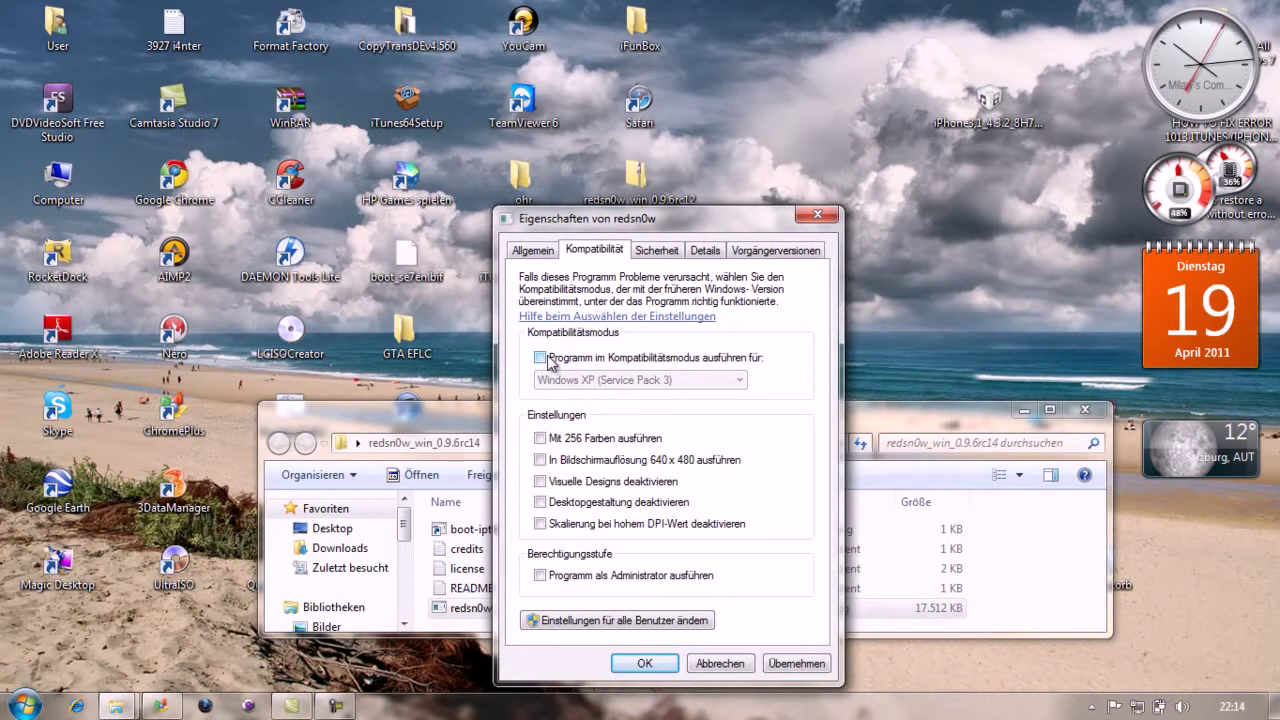
pyautogui.click(702, 670)
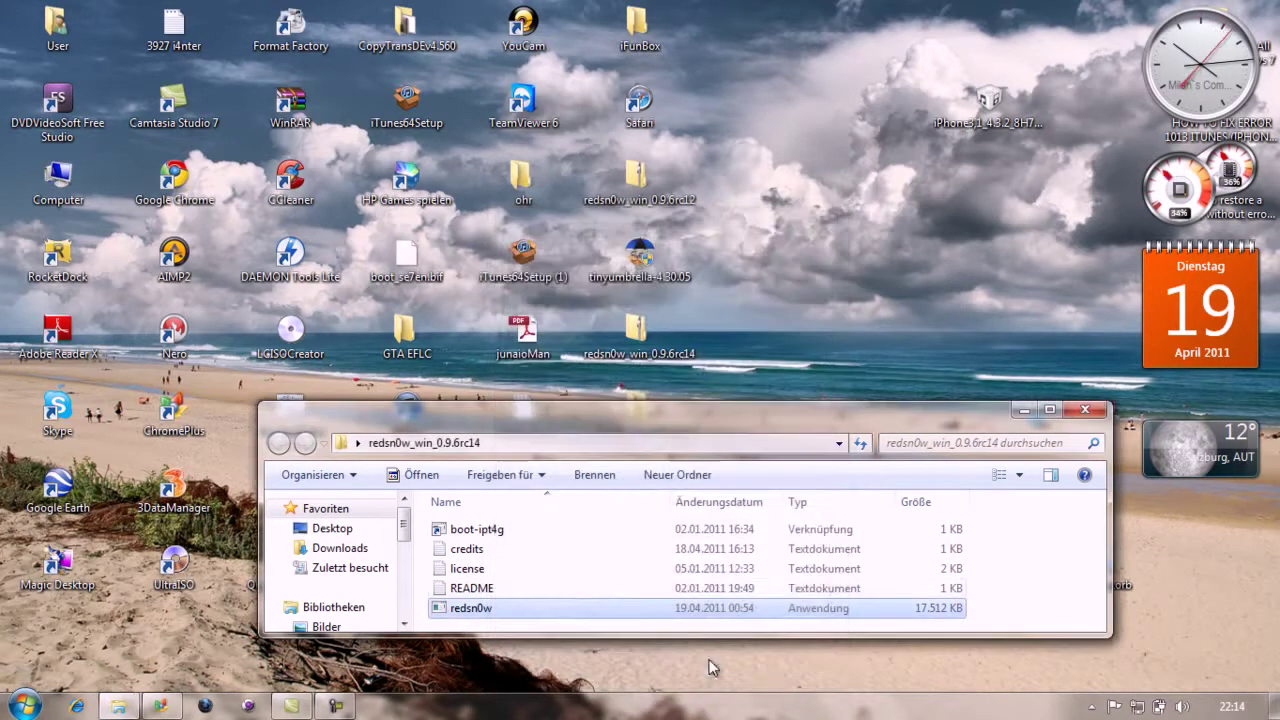
# Step: Run redsn0w as administrator and load the iPhone3,1_4.3.2_8H7_Restore IPSW, continuing to the options page
pyautogui.doubleClick(600, 612)
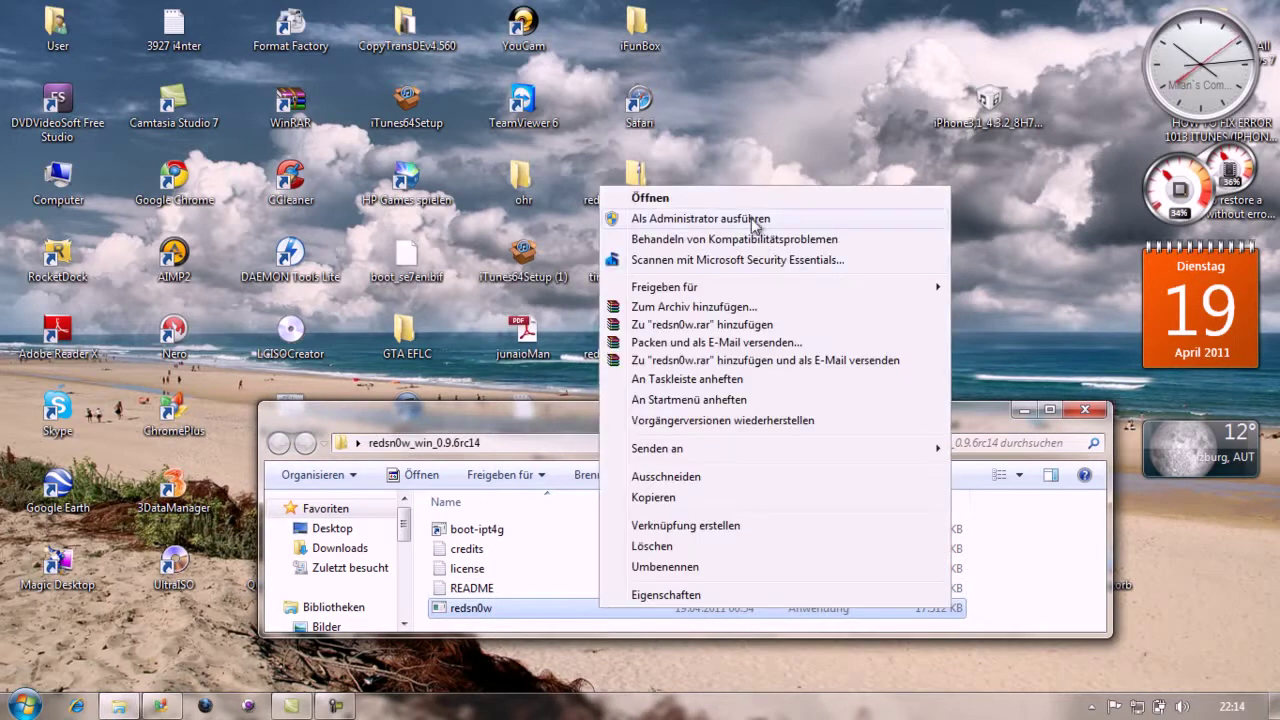
pyautogui.click(751, 218)
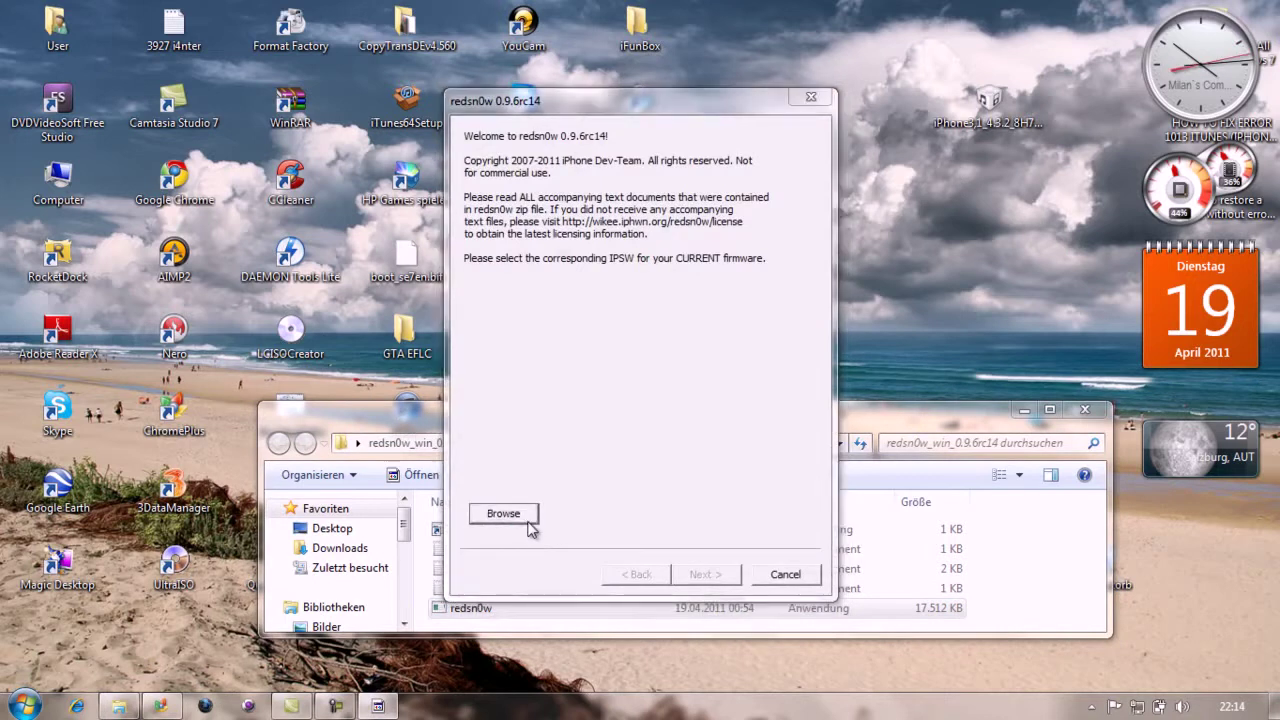
pyautogui.click(503, 513)
pyautogui.moveTo(956, 326); pyautogui.dragTo(953, 515)
pyautogui.doubleClick(680, 500)
pyautogui.click(988, 105)
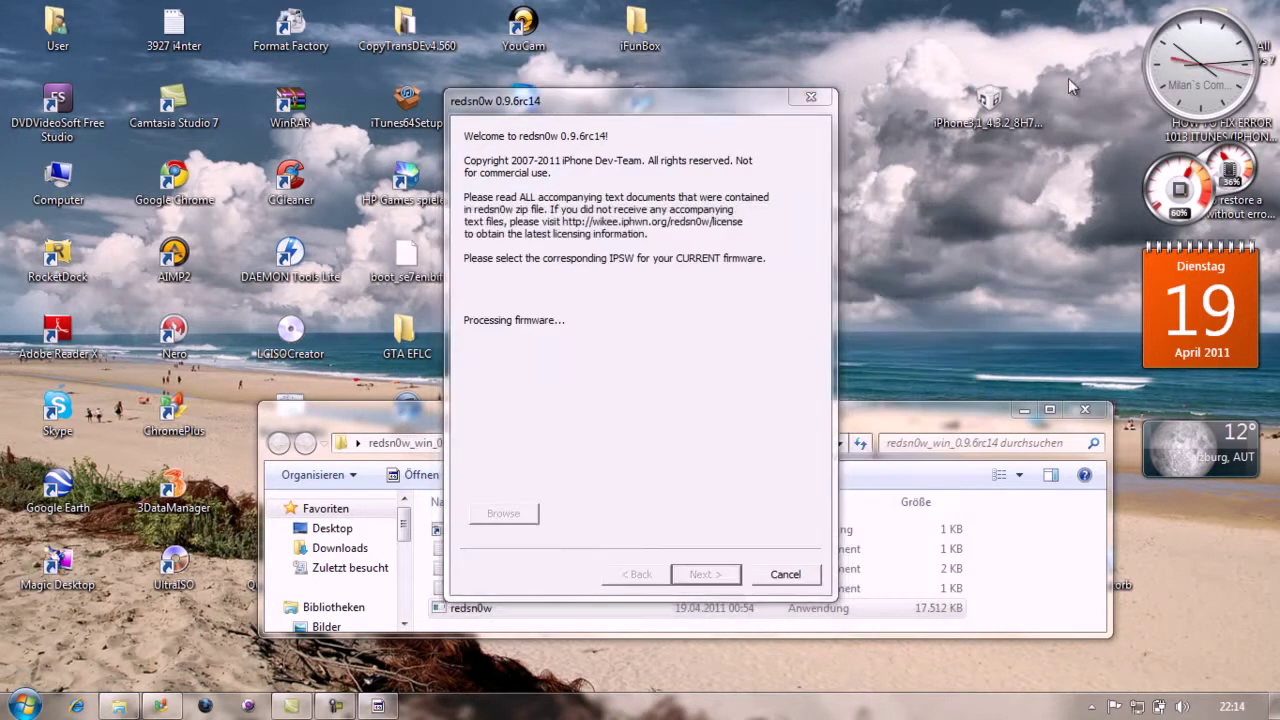
pyautogui.click(994, 288)
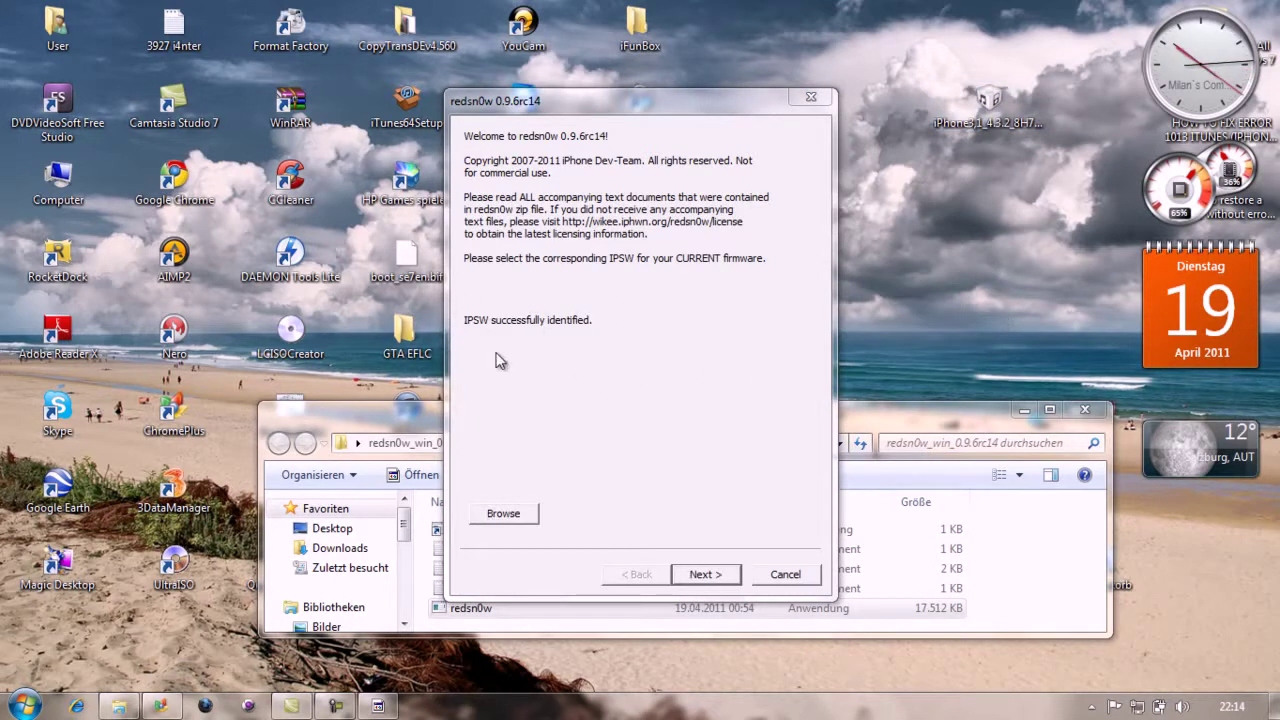
pyautogui.click(710, 576)
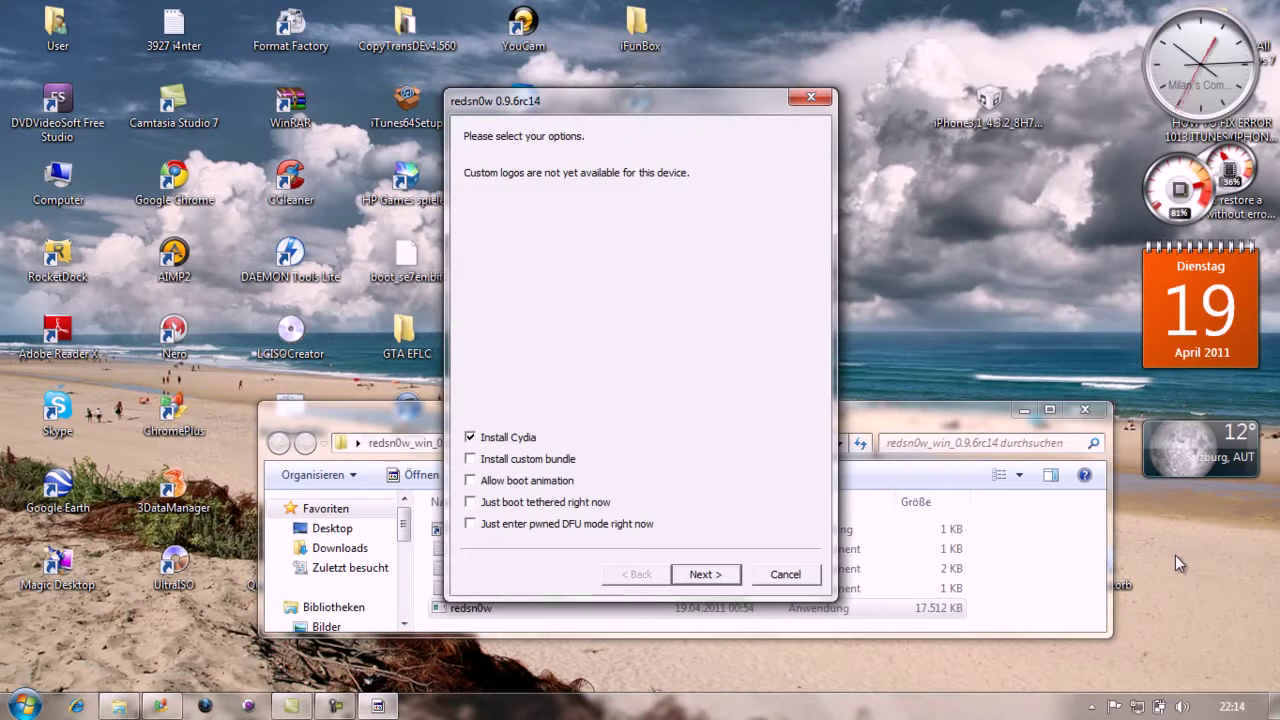
# Step: Enable the Allow boot animation option, acknowledge its notice and disable the option again
pyautogui.click(474, 484)
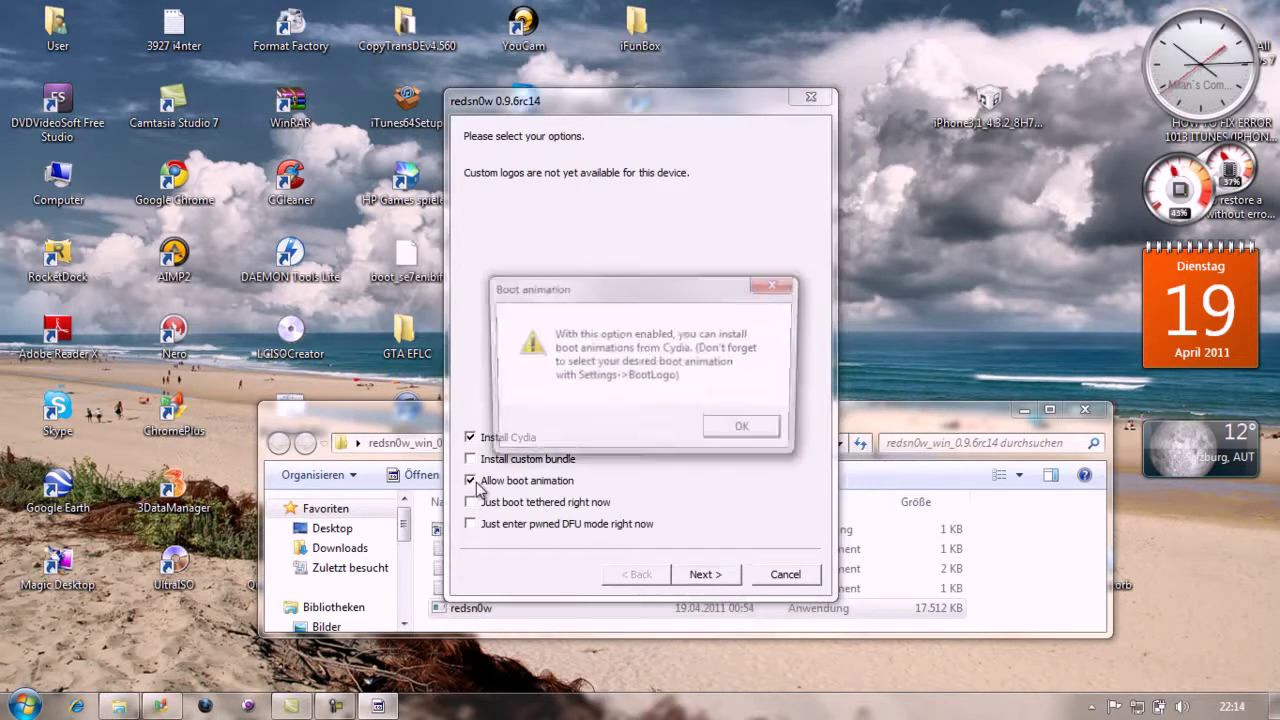
pyautogui.click(746, 430)
pyautogui.click(474, 482)
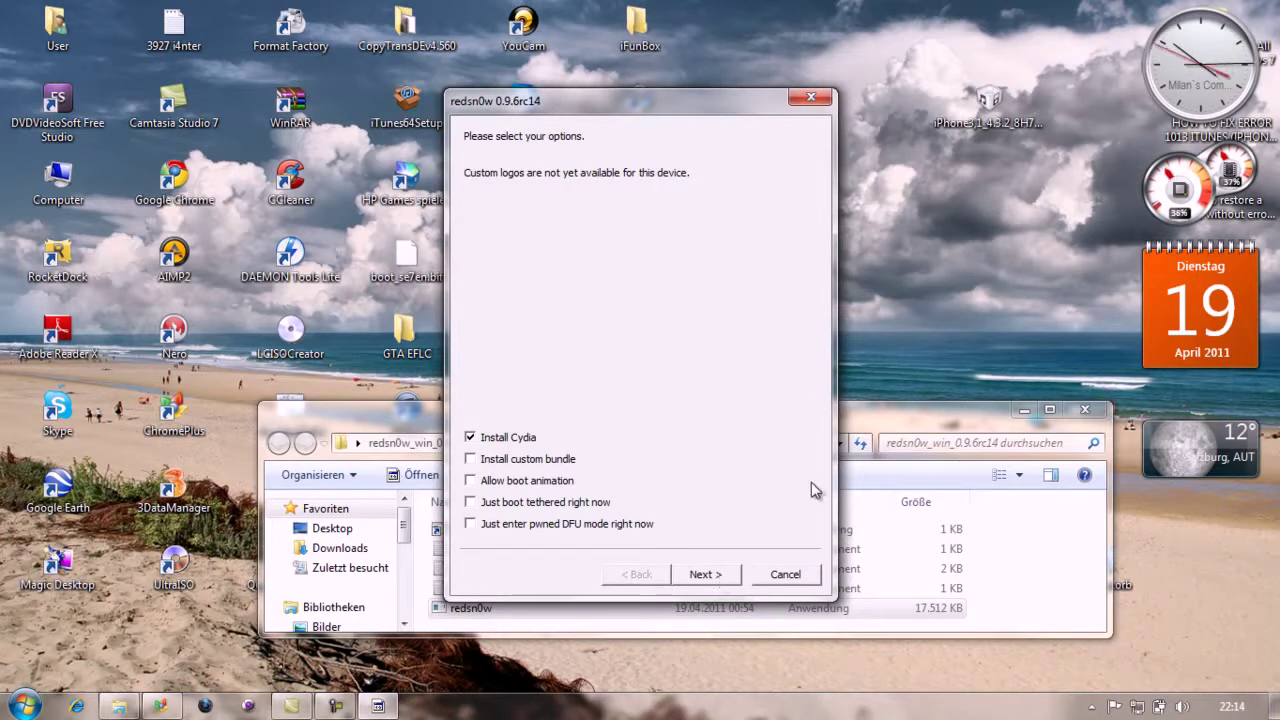
# Step: Continue with only Install Cydia enabled to the page asking for the device to be off and plugged in, and cancel the wizard
pyautogui.click(705, 578)
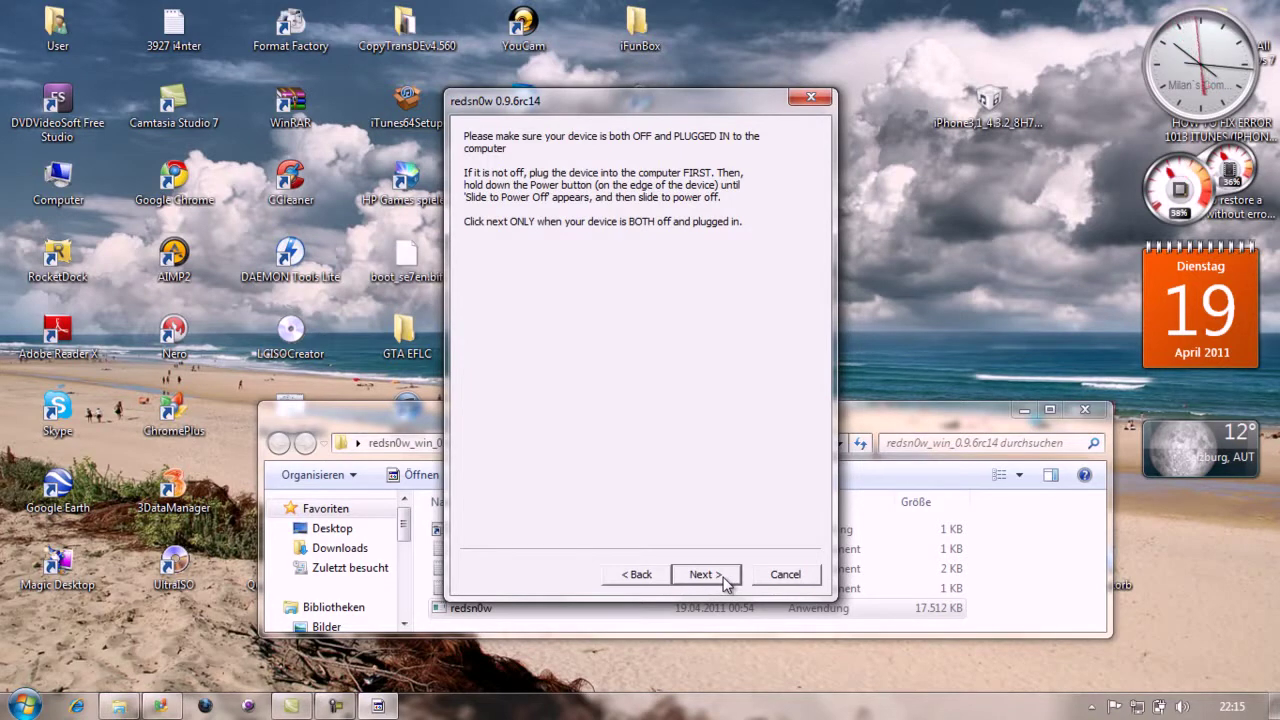
pyautogui.click(803, 574)
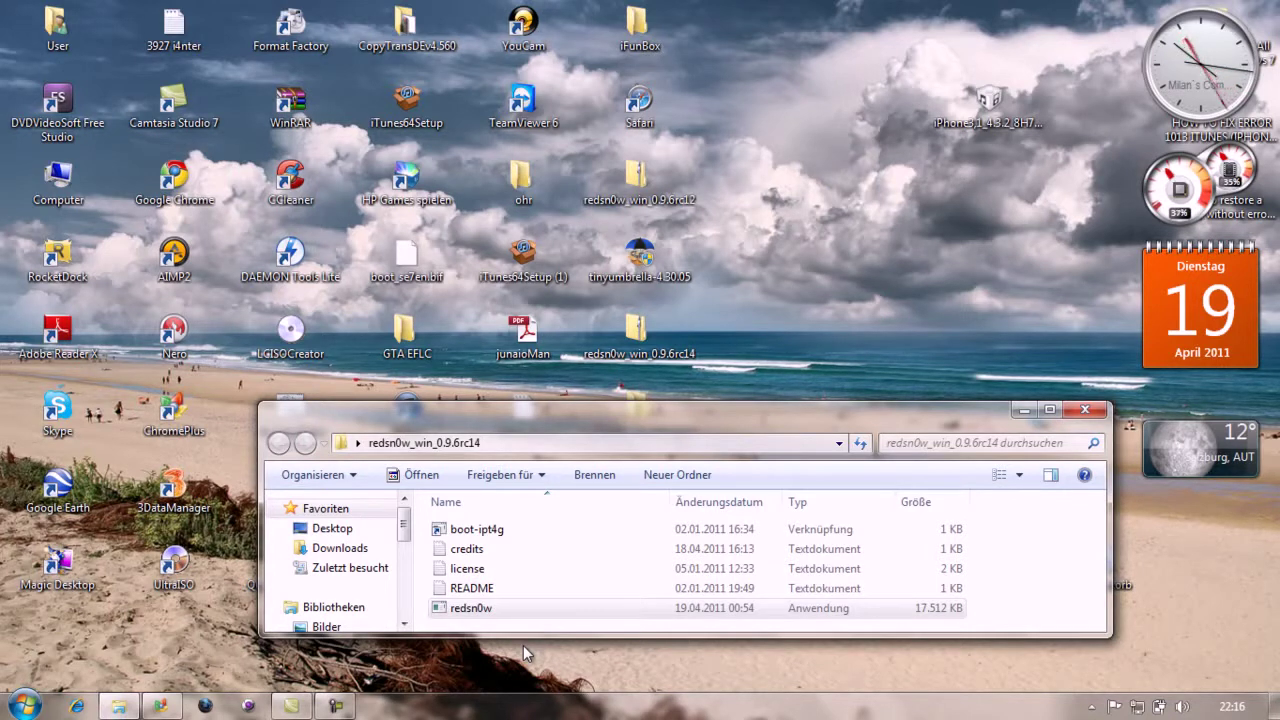
# Step: Run redsn0w as administrator again and load the iPhone3,1_4.3.2_8H7 firmware file, continuing to the options page
pyautogui.click(490, 612)
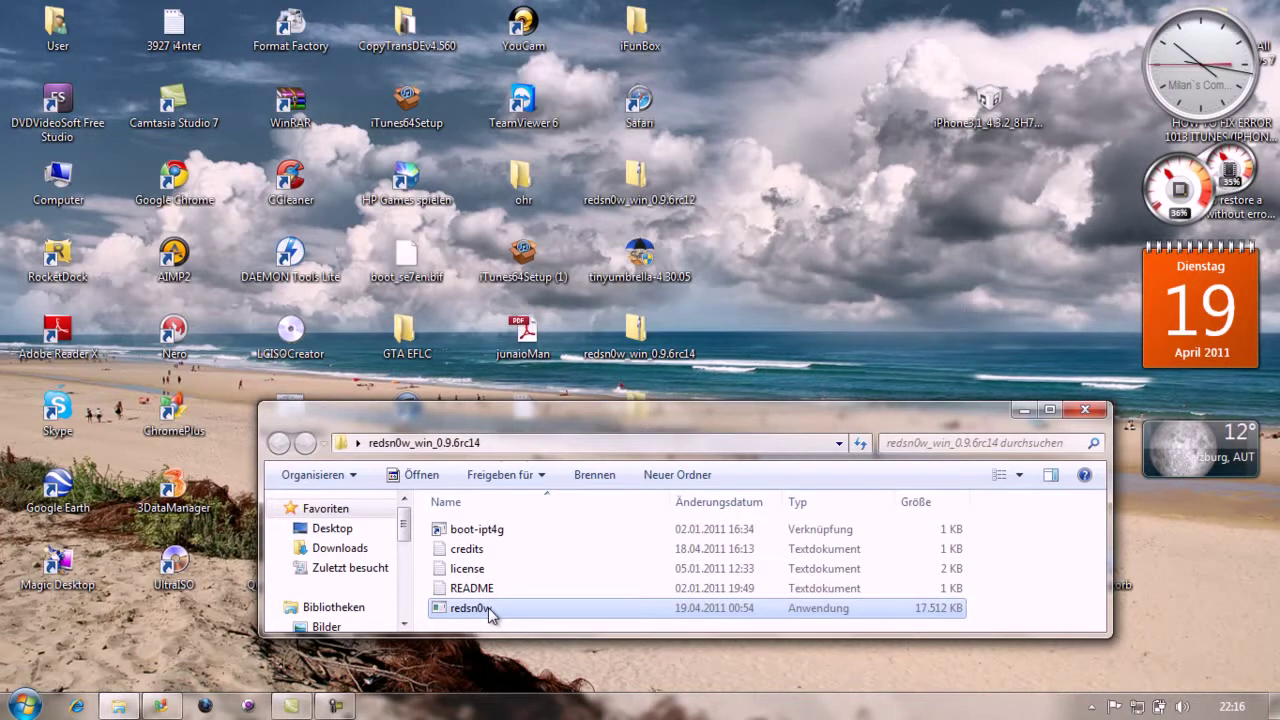
pyautogui.rightClick(489, 611)
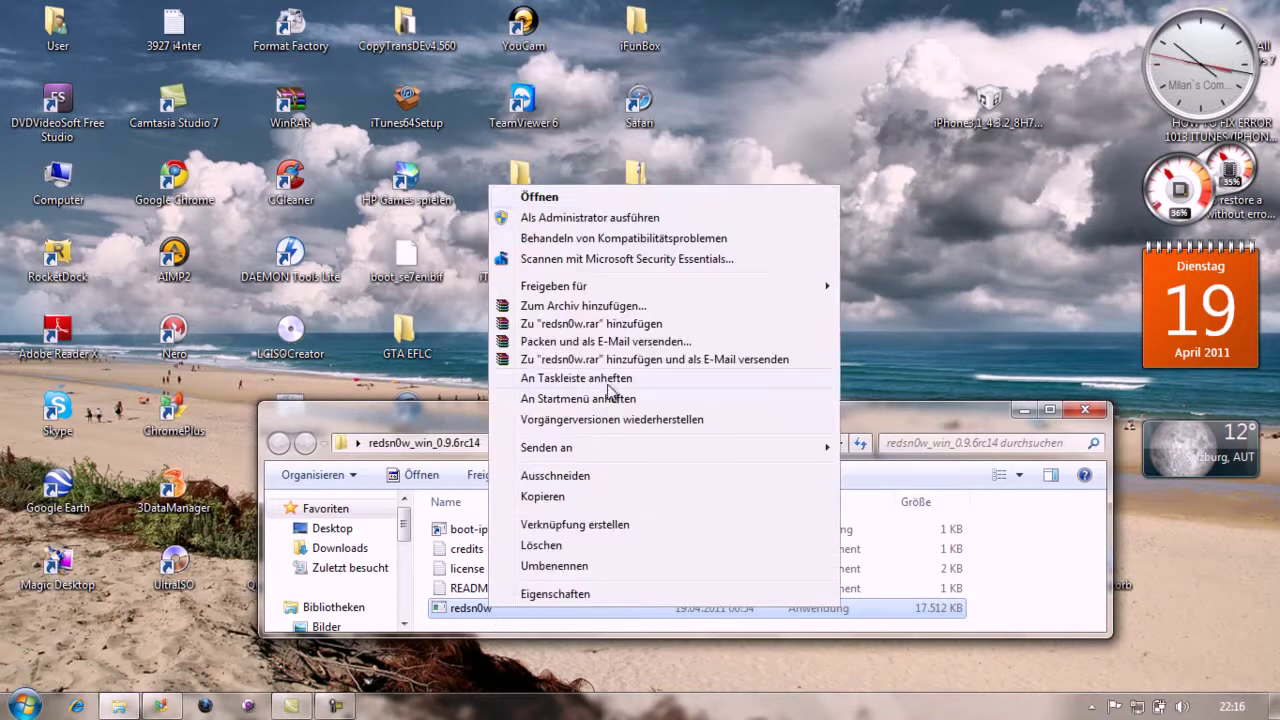
pyautogui.click(655, 215)
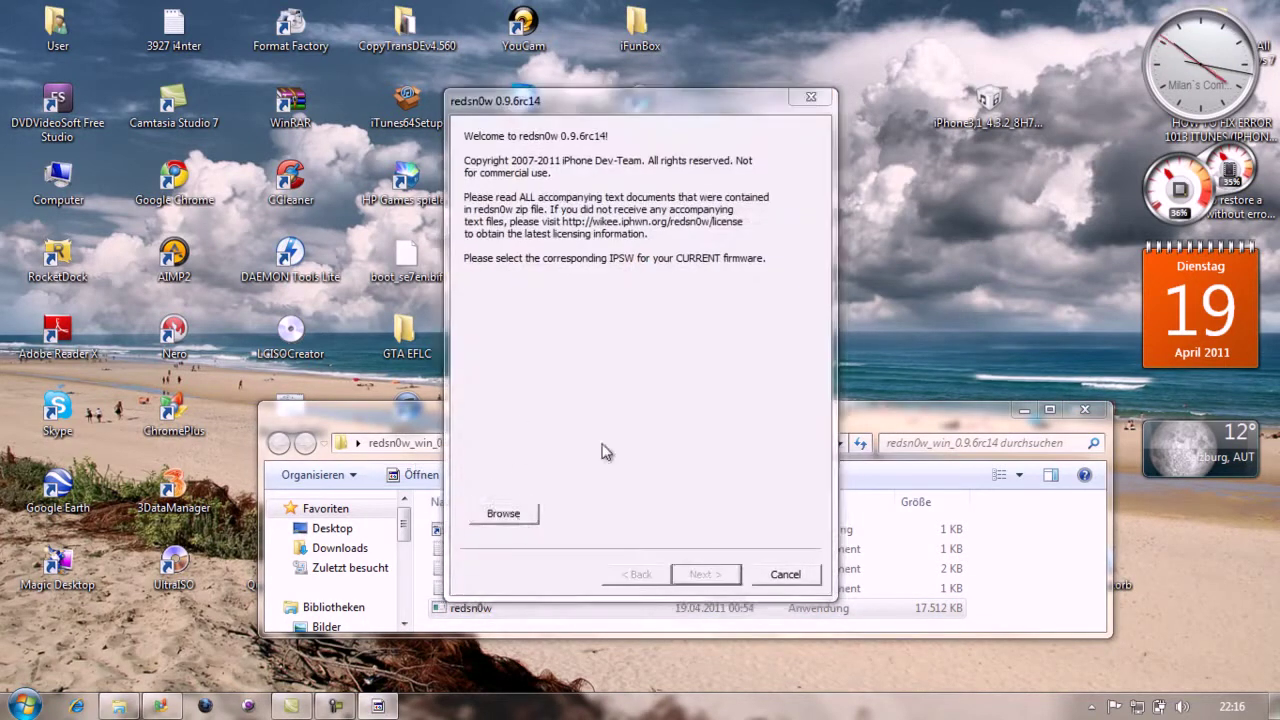
pyautogui.click(520, 521)
pyautogui.moveTo(955, 322); pyautogui.dragTo(956, 470)
pyautogui.doubleClick(716, 508)
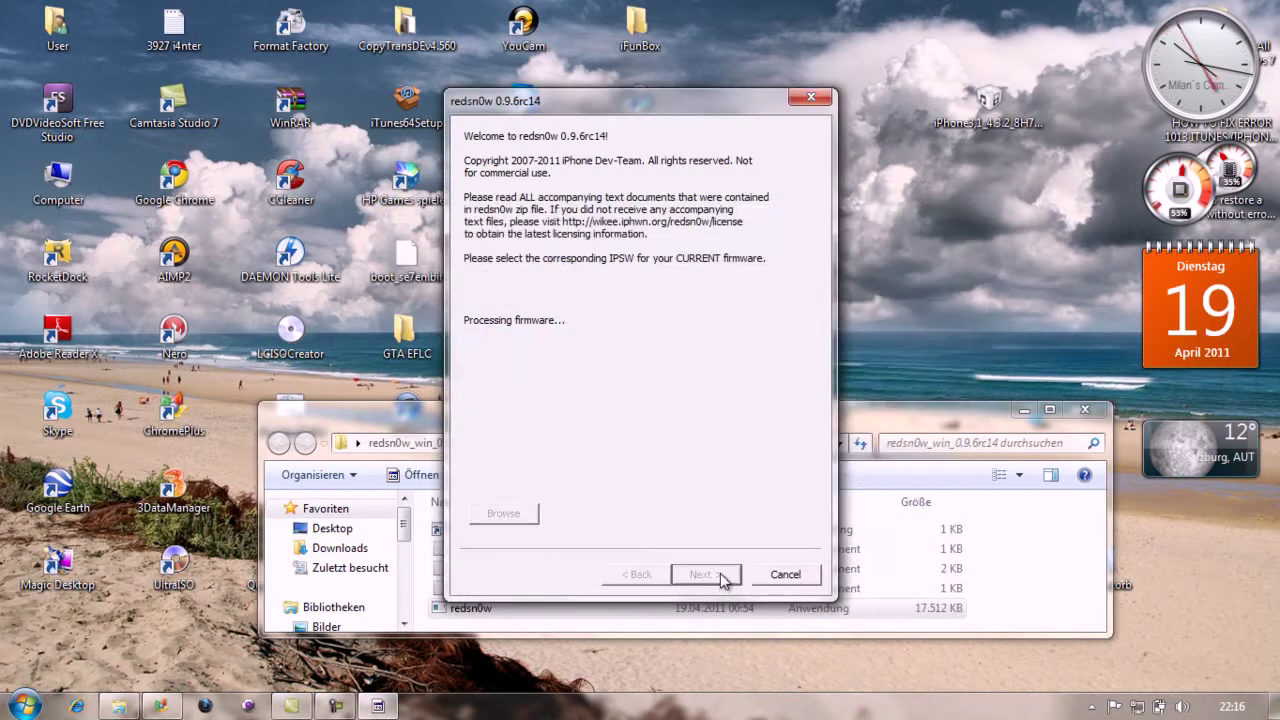
pyautogui.click(721, 578)
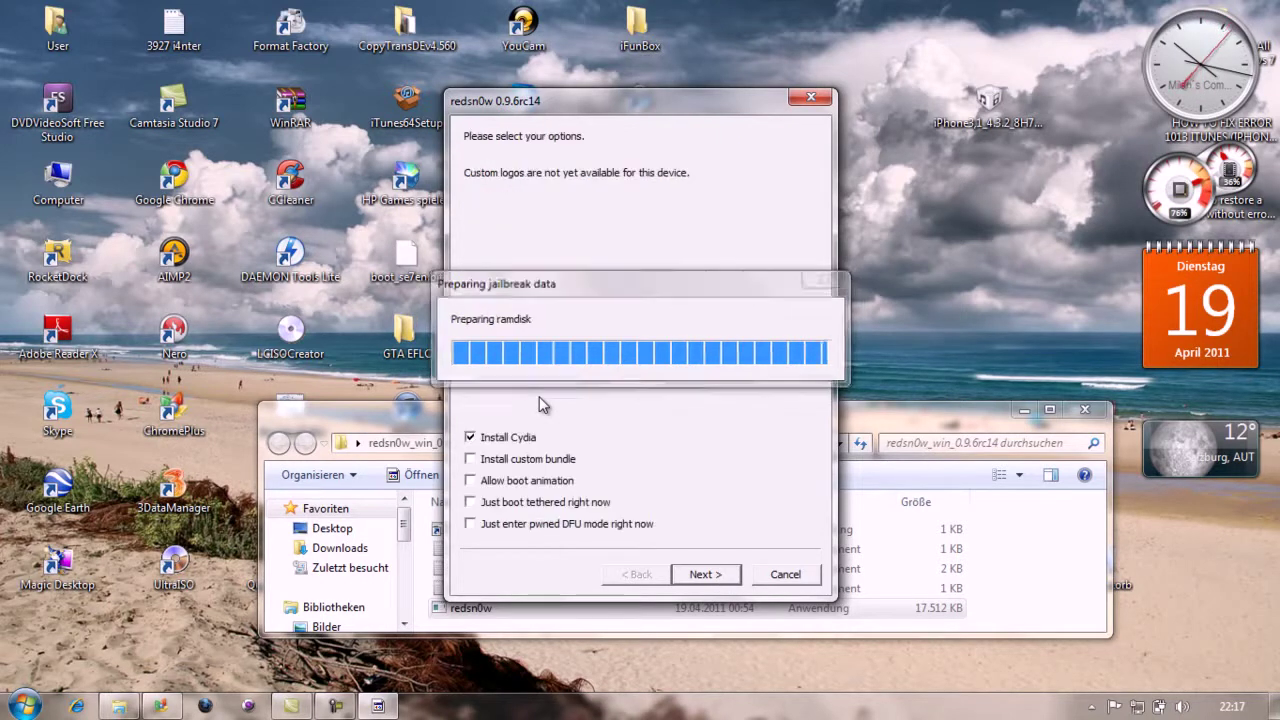
# Step: Disable Install Cydia, enable Just boot tethered right now, and continue to the device preparation page
pyautogui.click(471, 439)
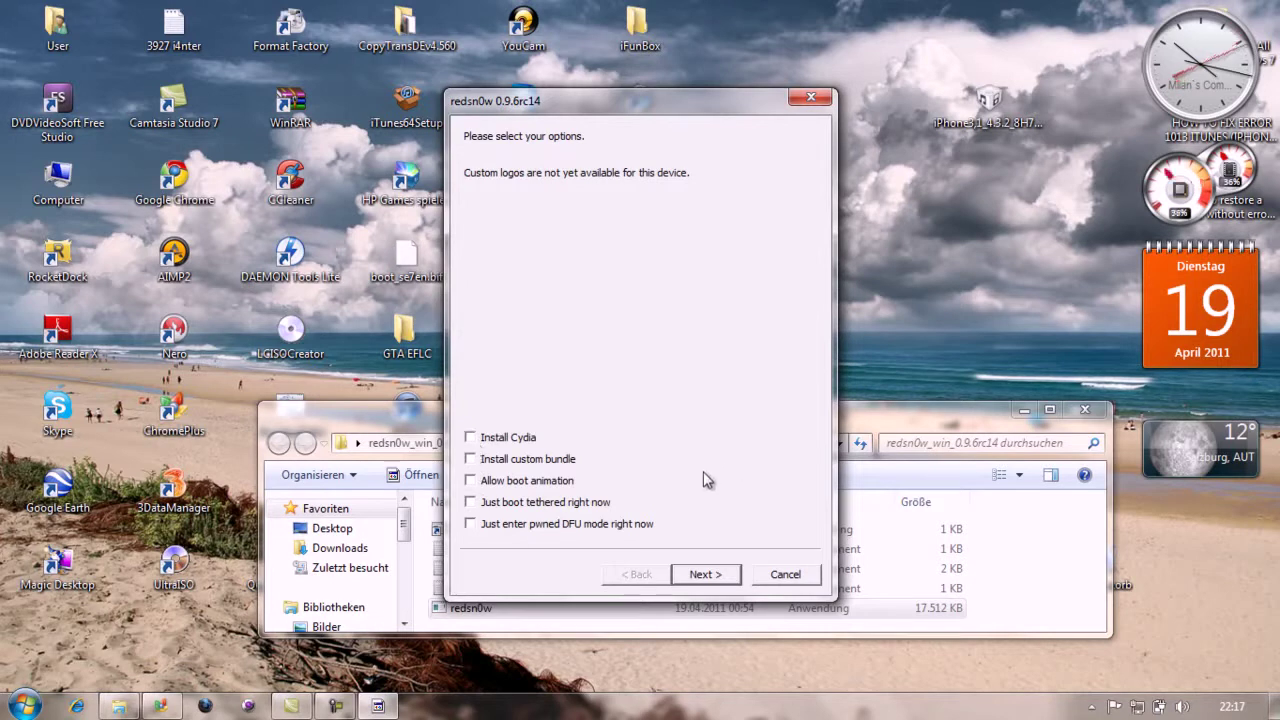
pyautogui.click(470, 502)
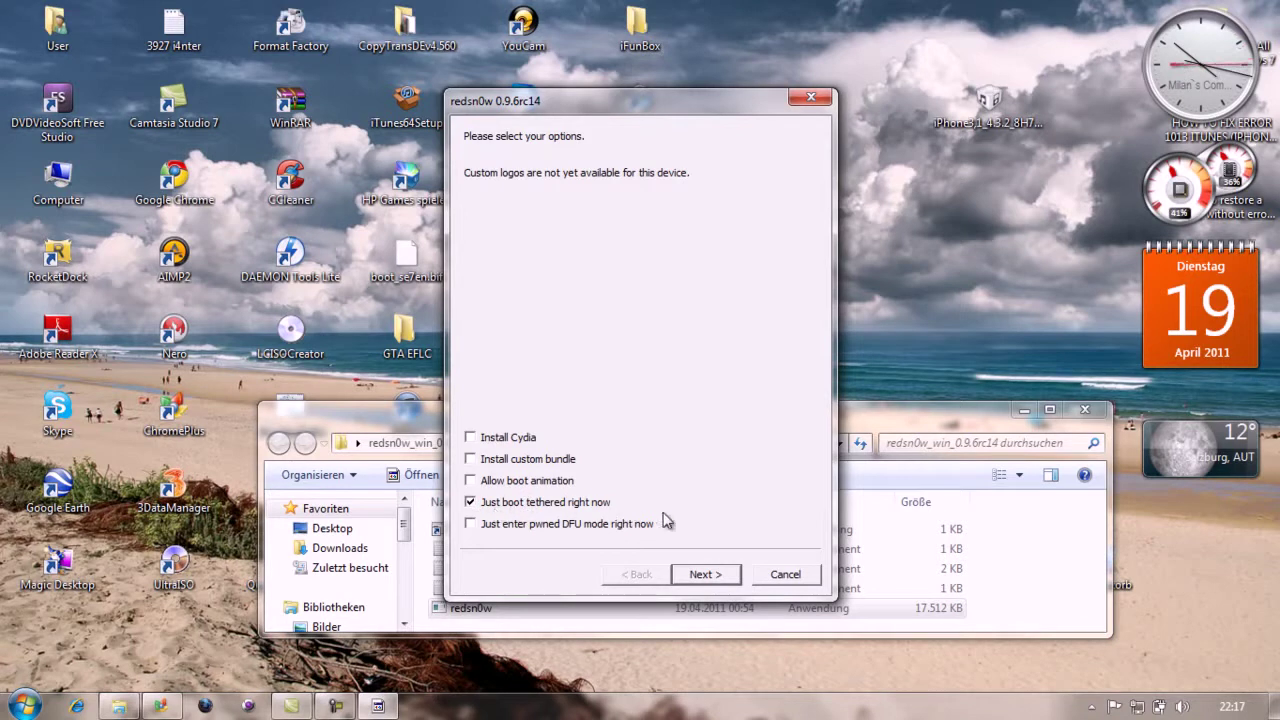
pyautogui.click(705, 577)
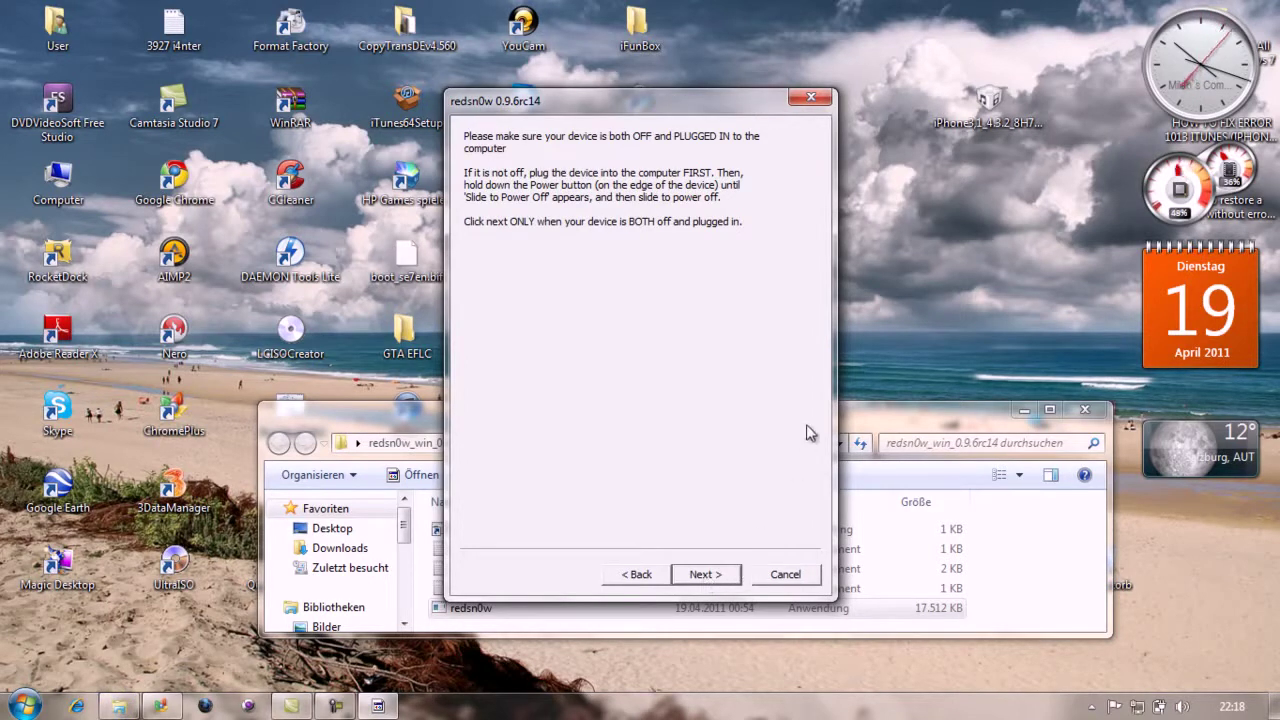
# Step: Close the redsn0w wizard and the redsn0w_win_0.9.6rc14 folder window
pyautogui.click(810, 98)
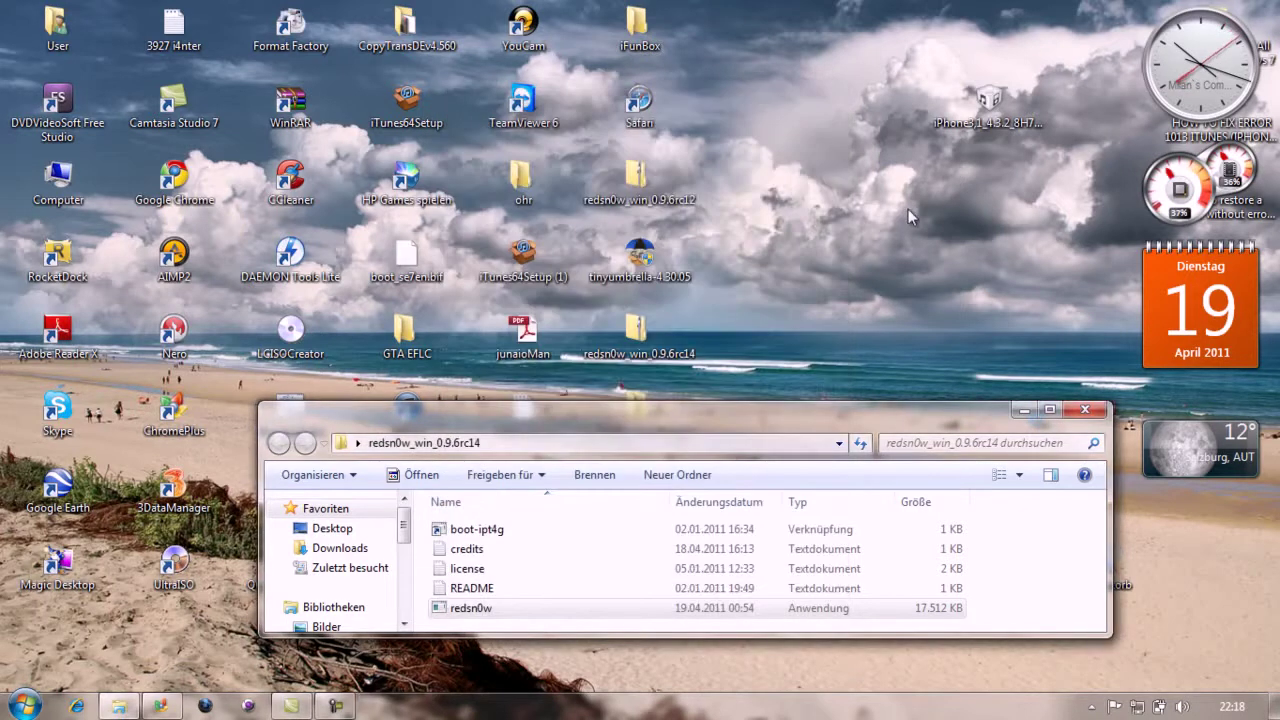
pyautogui.click(1085, 409)
pyautogui.moveTo(768, 8); pyautogui.dragTo(1055, 198)
pyautogui.click(948, 312)
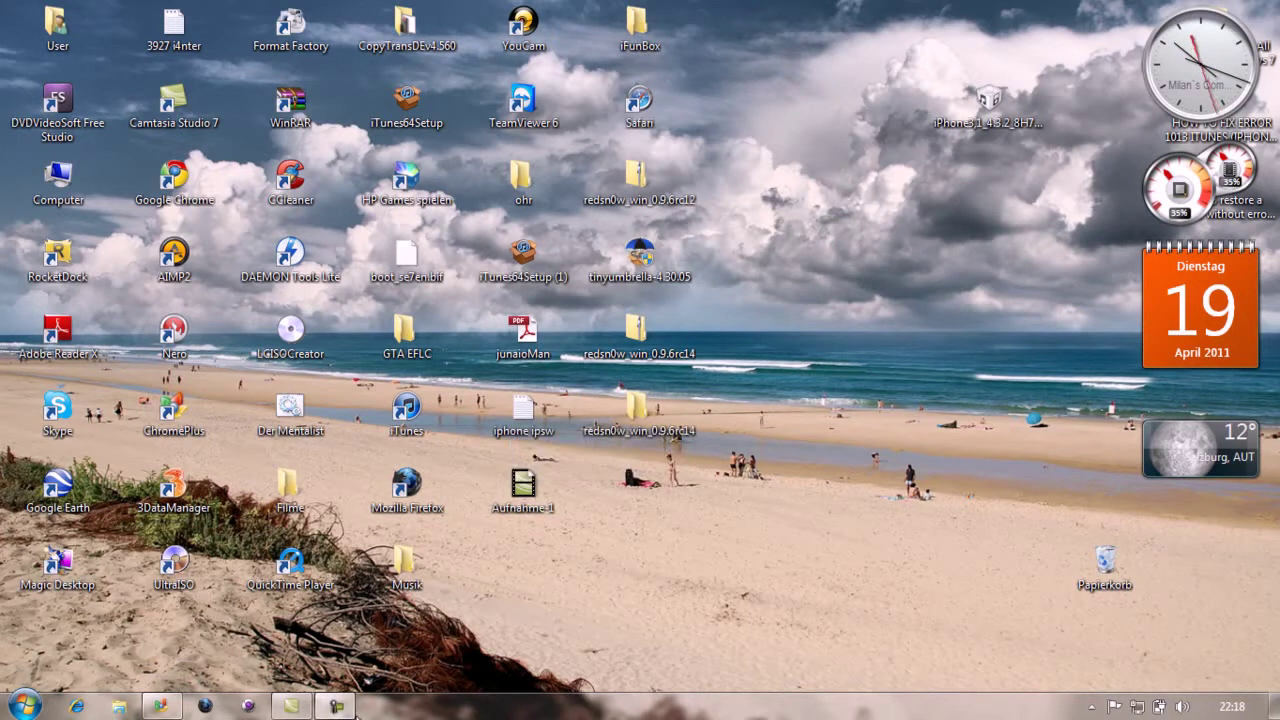
pyautogui.click(340, 707)
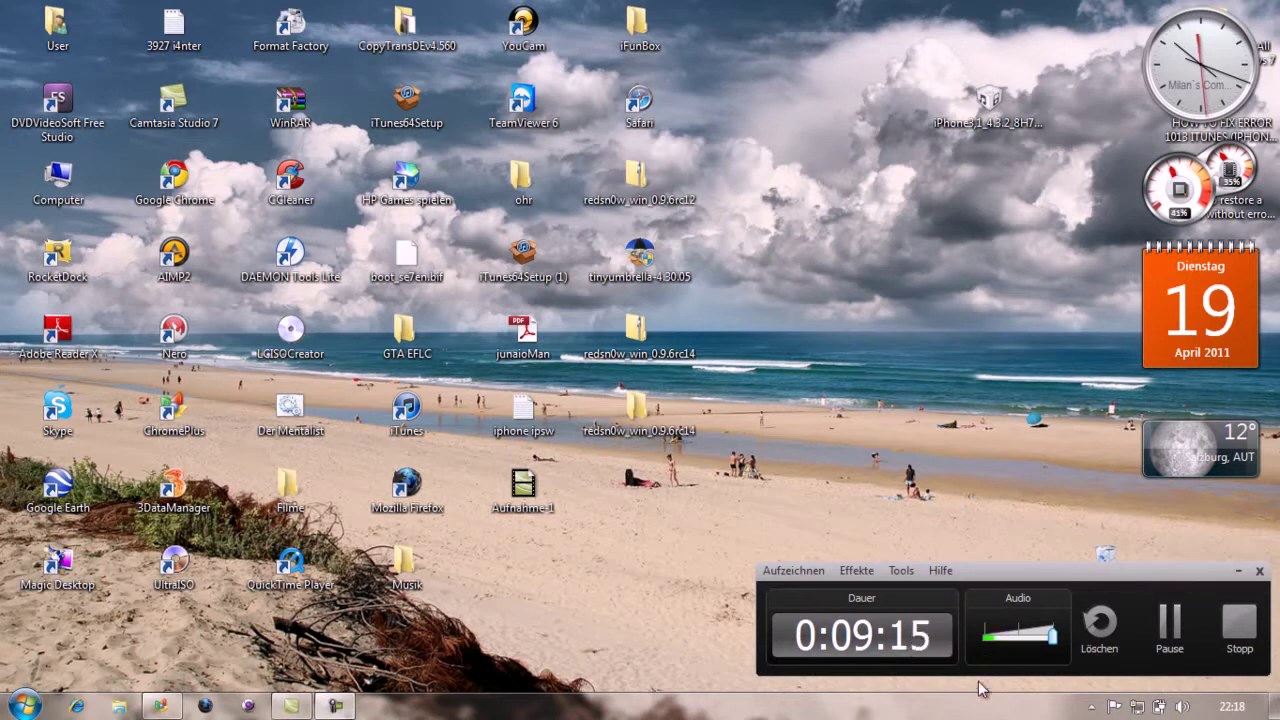